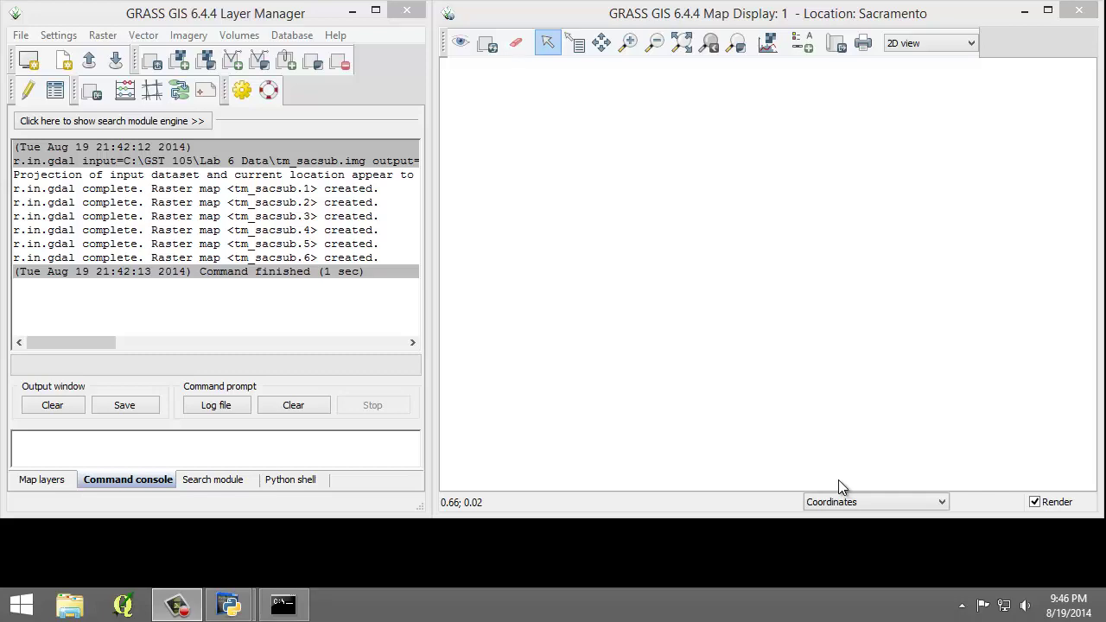
# - Create a new vector map named Training with an attribute table, using category as the key column, and add it to the layer tree
pyautogui.click(139, 37)
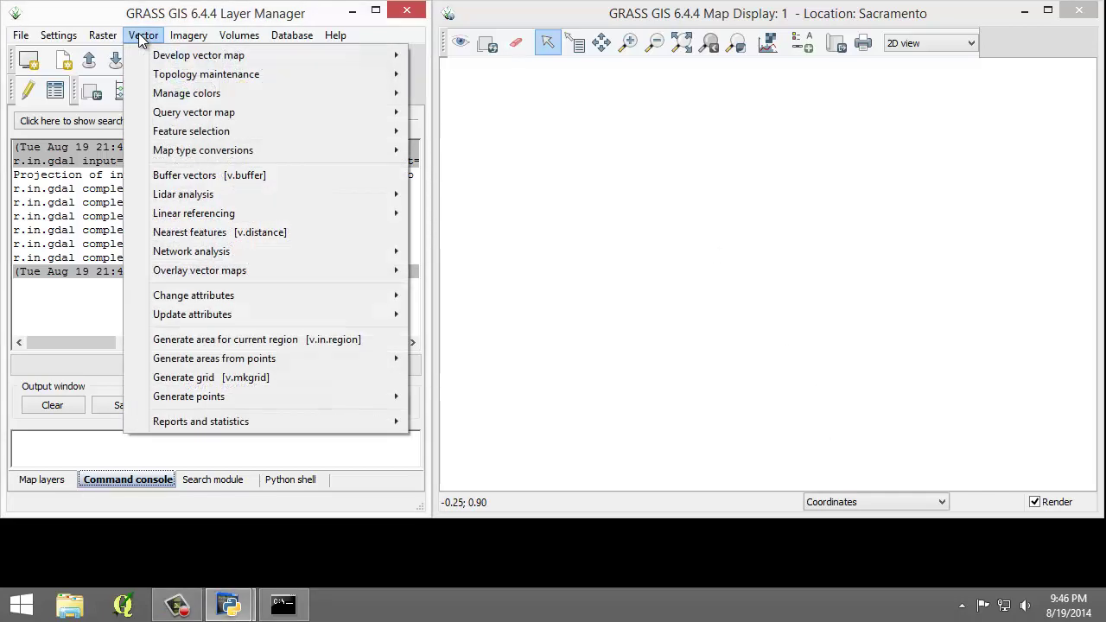
pyautogui.moveTo(158, 56)
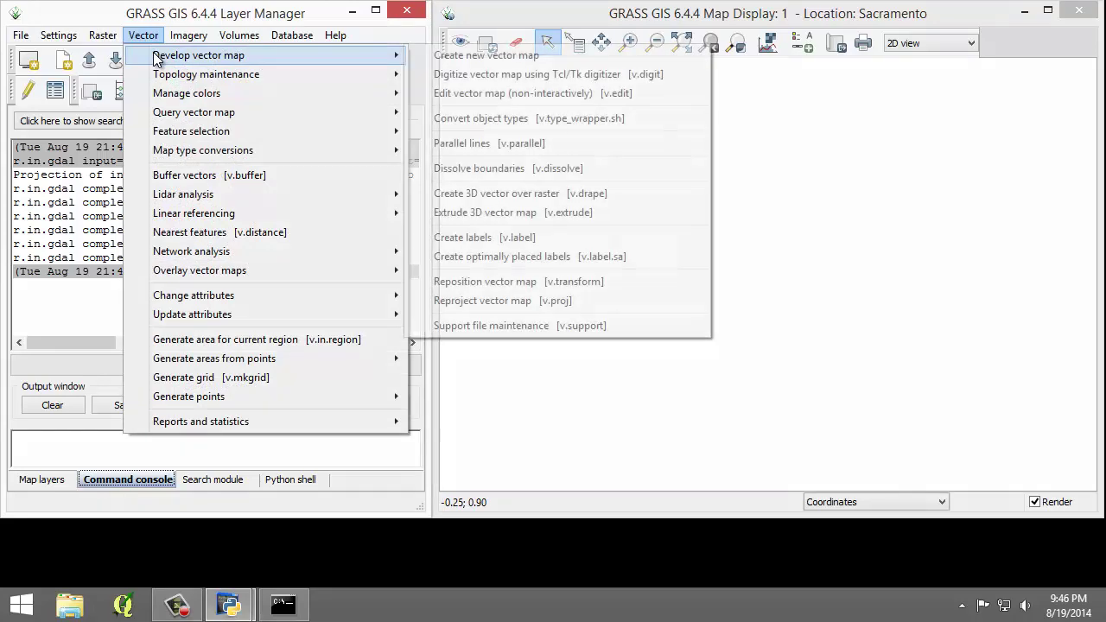
pyautogui.click(445, 57)
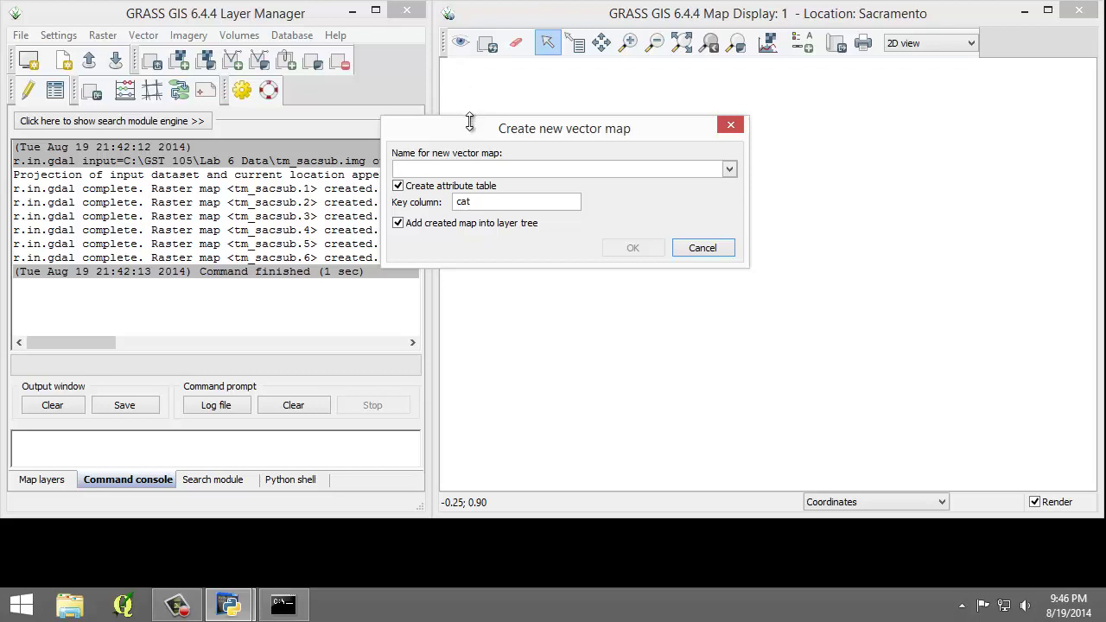
pyautogui.write('Training')
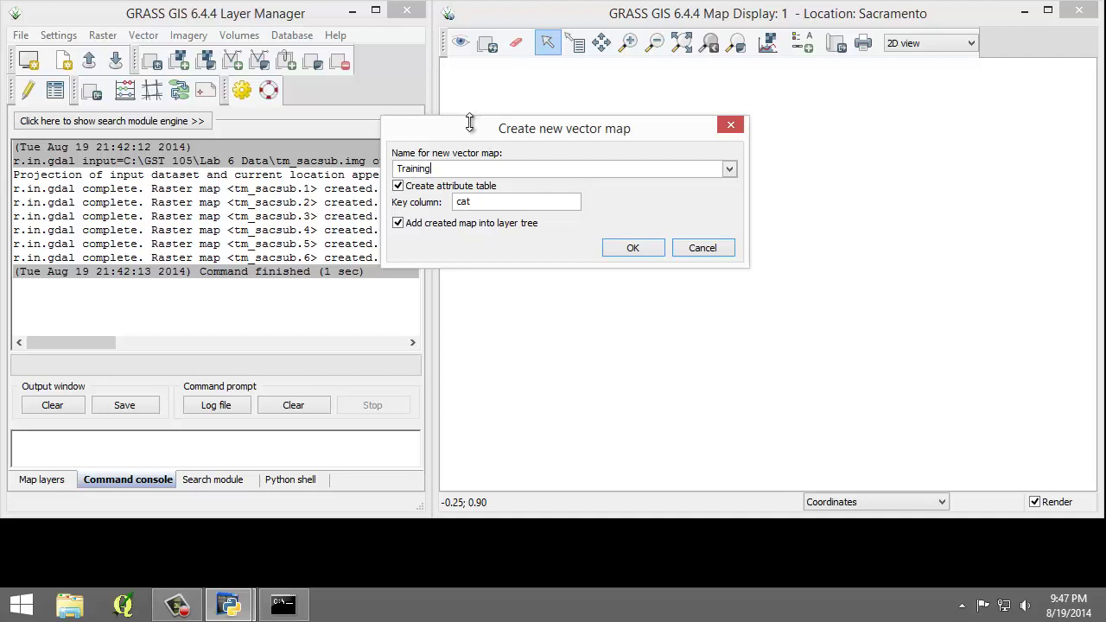
pyautogui.doubleClick(457, 202)
pyautogui.write('category')
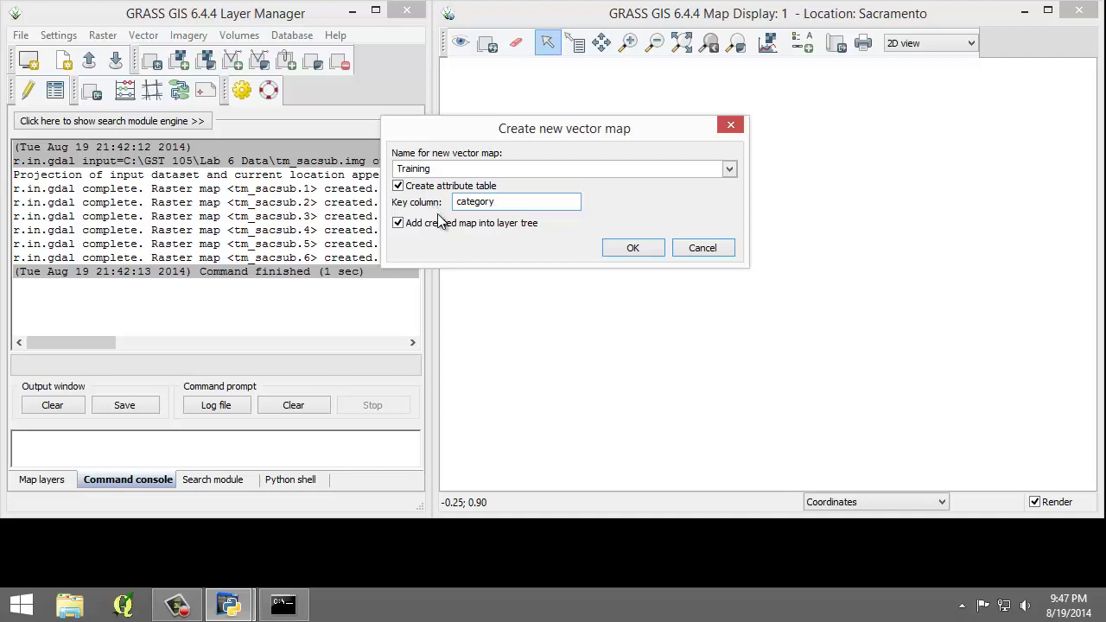
pyautogui.click(636, 247)
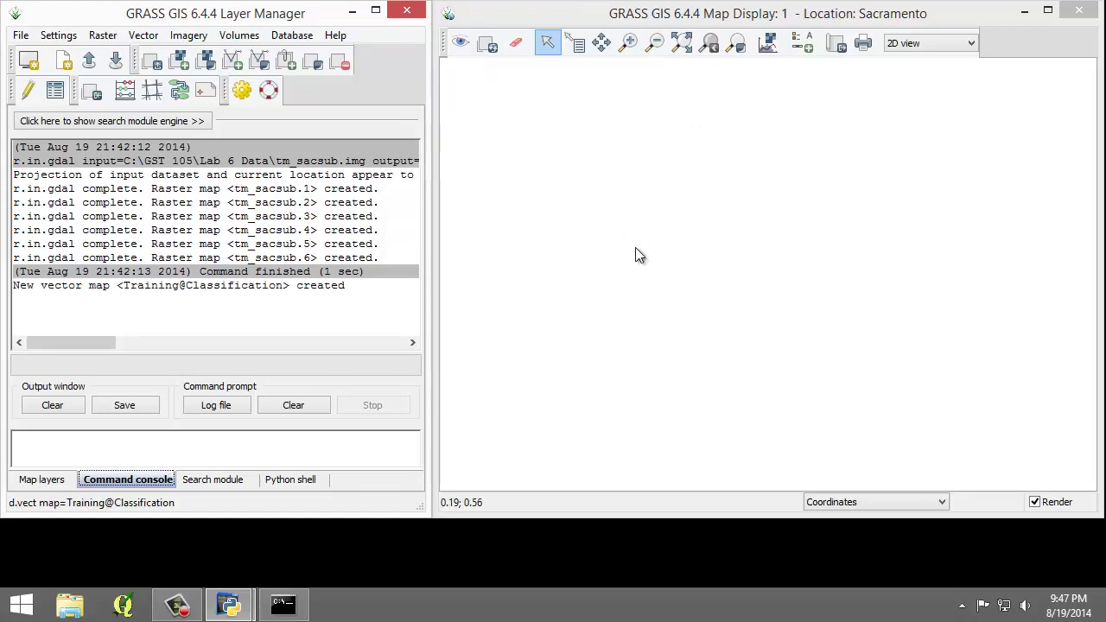
# - Show the attribute data of the Training vector layer
pyautogui.click(54, 479)
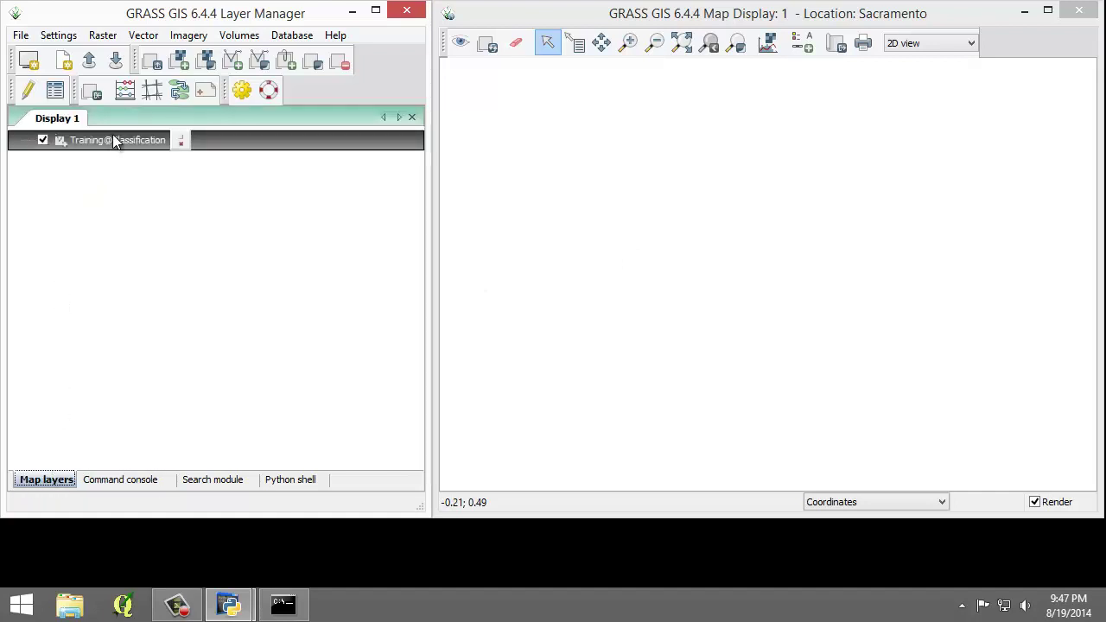
pyautogui.rightClick(115, 143)
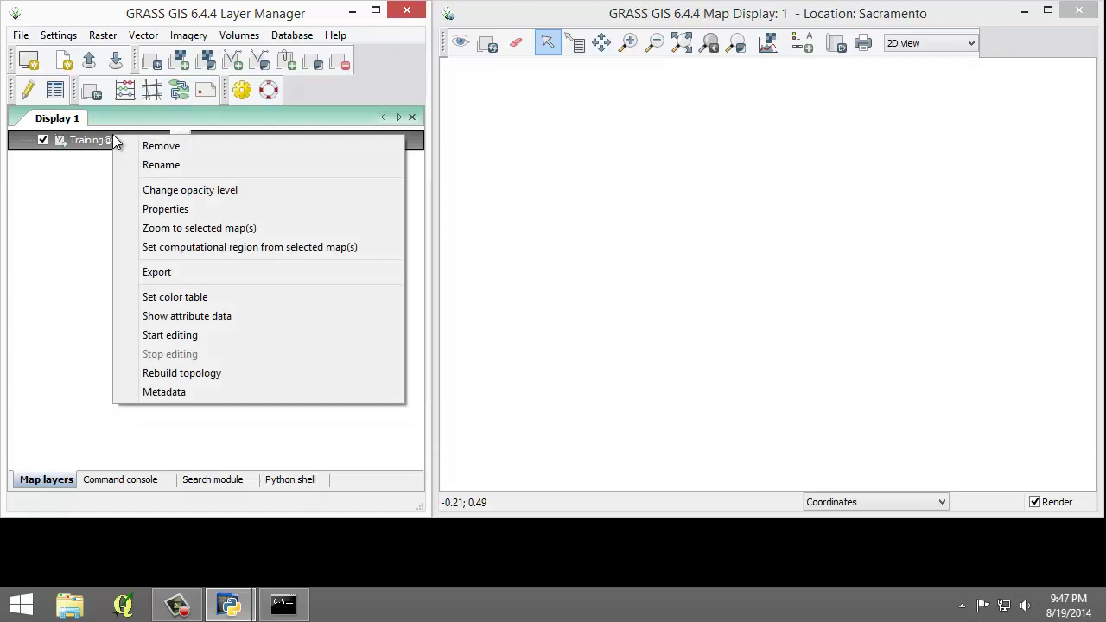
pyautogui.click(229, 317)
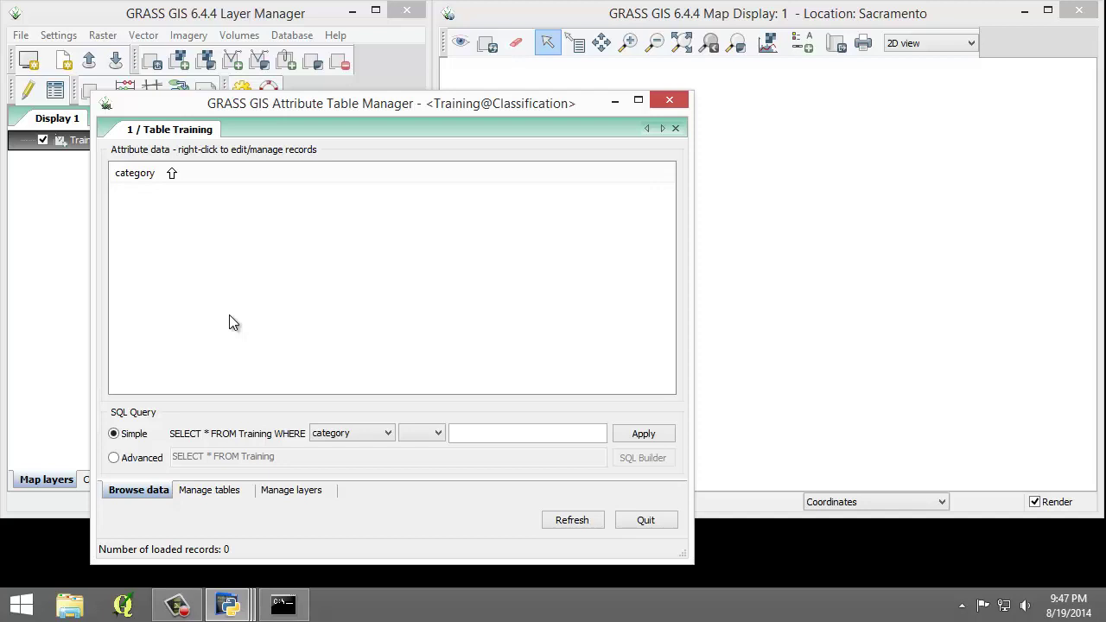
pyautogui.moveTo(315, 104); pyautogui.dragTo(340, 73)
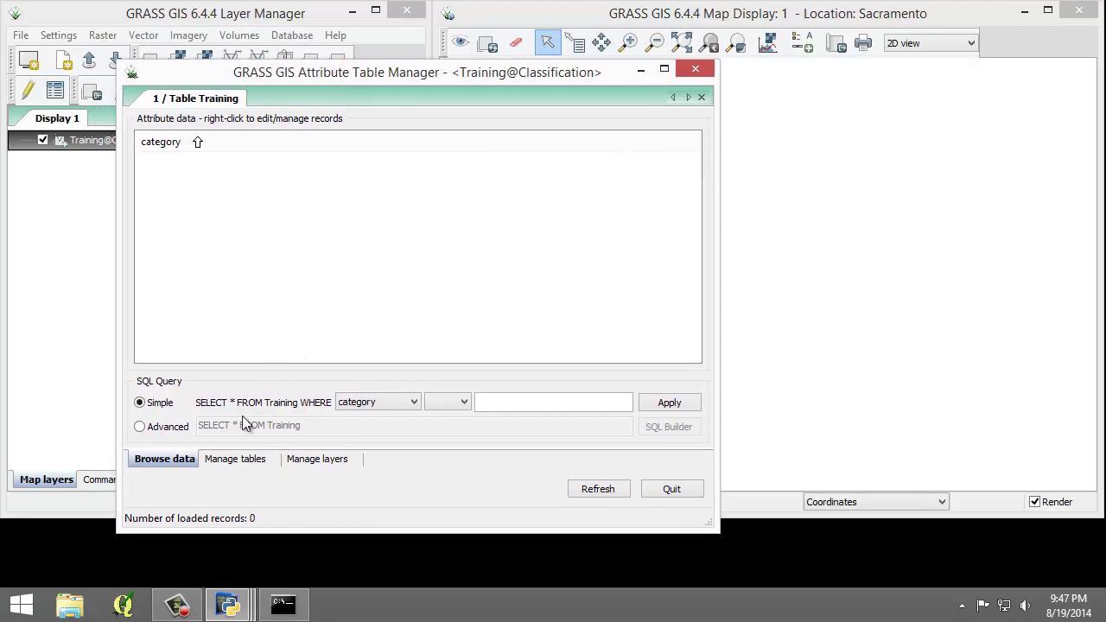
# - Add a varchar column named Descr with length 10 to the Training attribute table
pyautogui.click(233, 463)
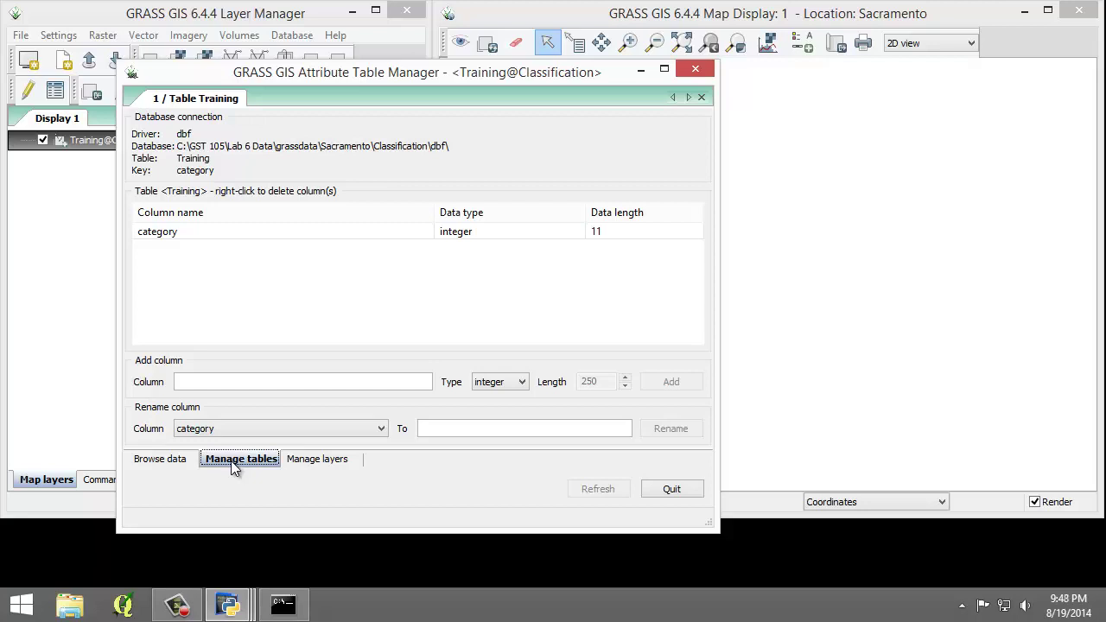
pyautogui.click(222, 378)
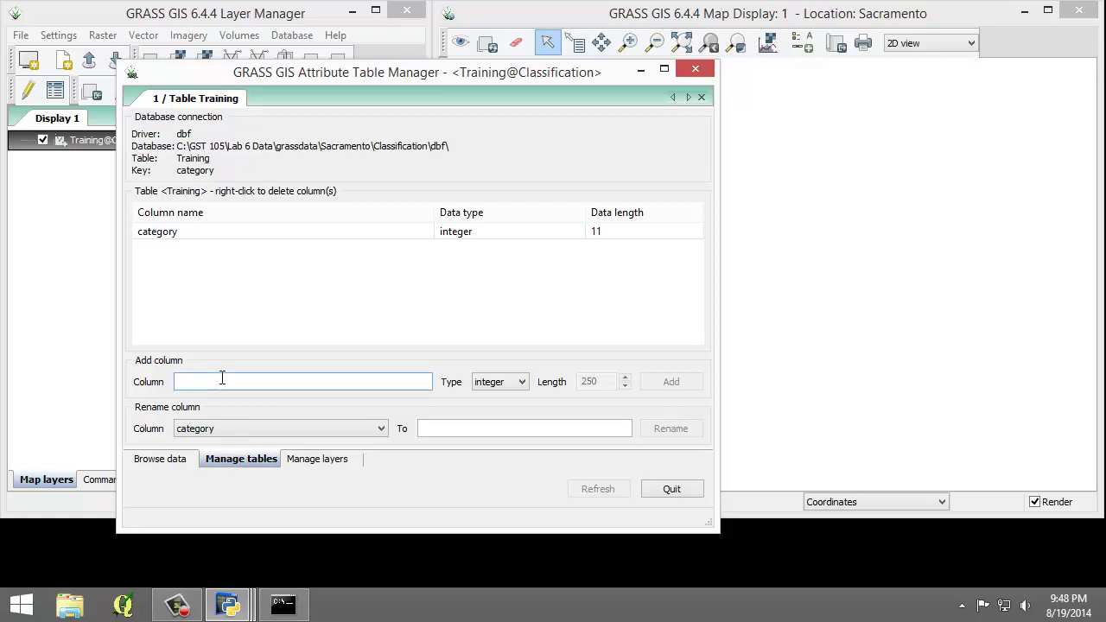
pyautogui.write('Descr')
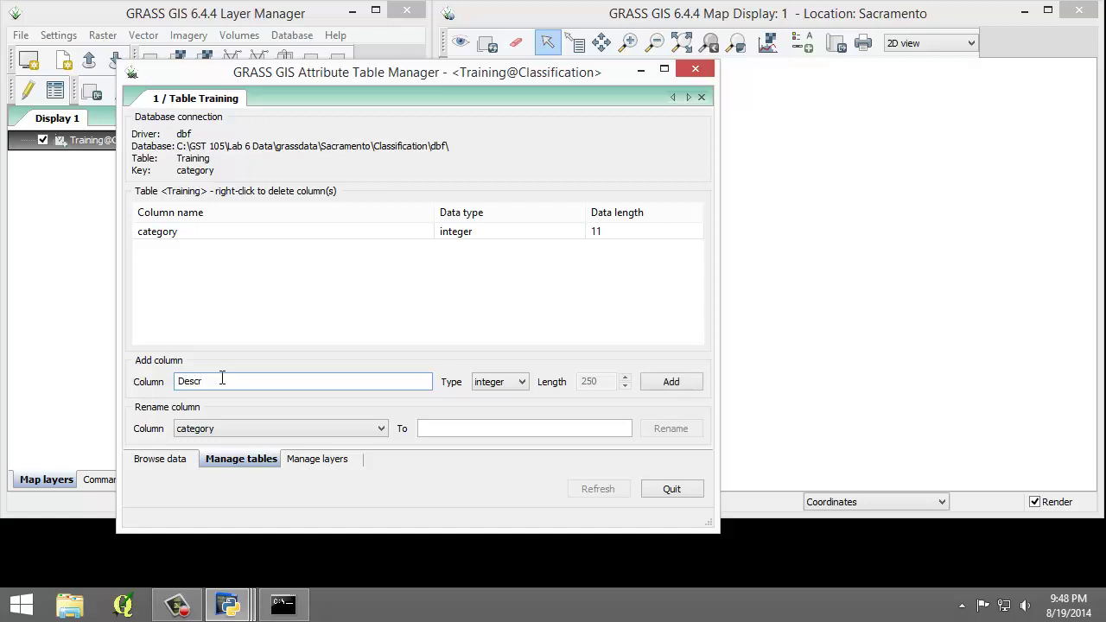
pyautogui.click(491, 382)
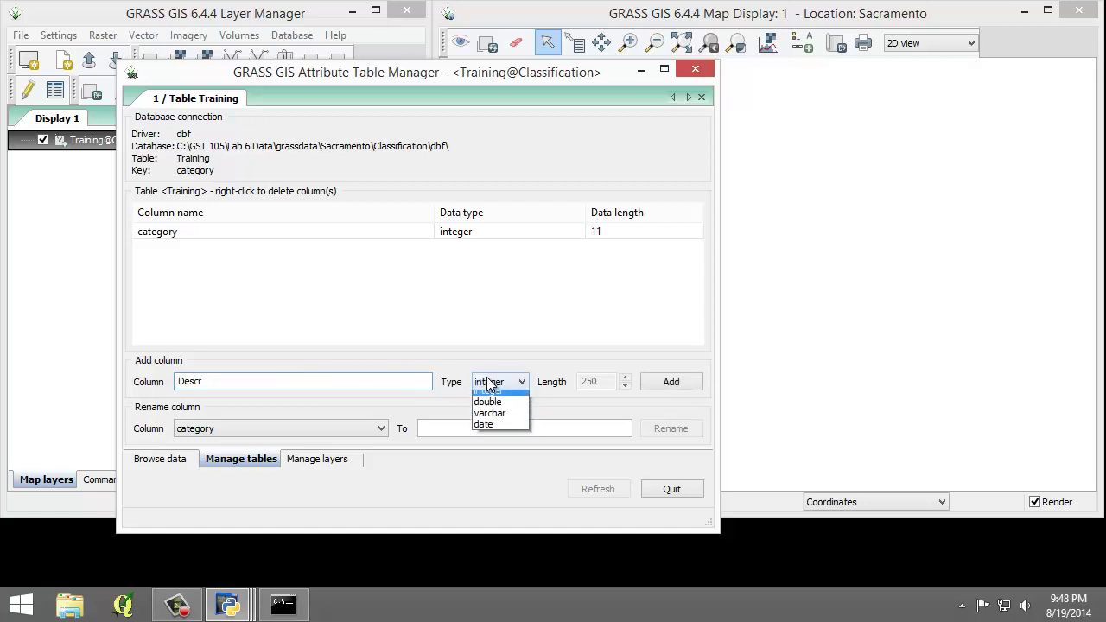
pyautogui.click(509, 420)
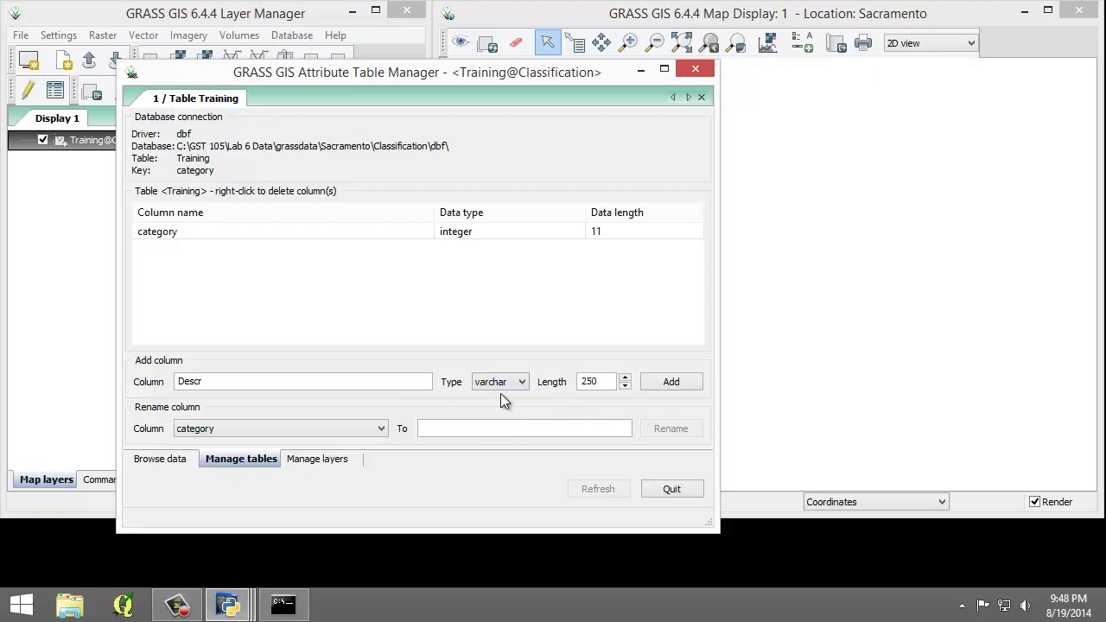
pyautogui.doubleClick(596, 381)
pyautogui.write('10')
pyautogui.click(657, 380)
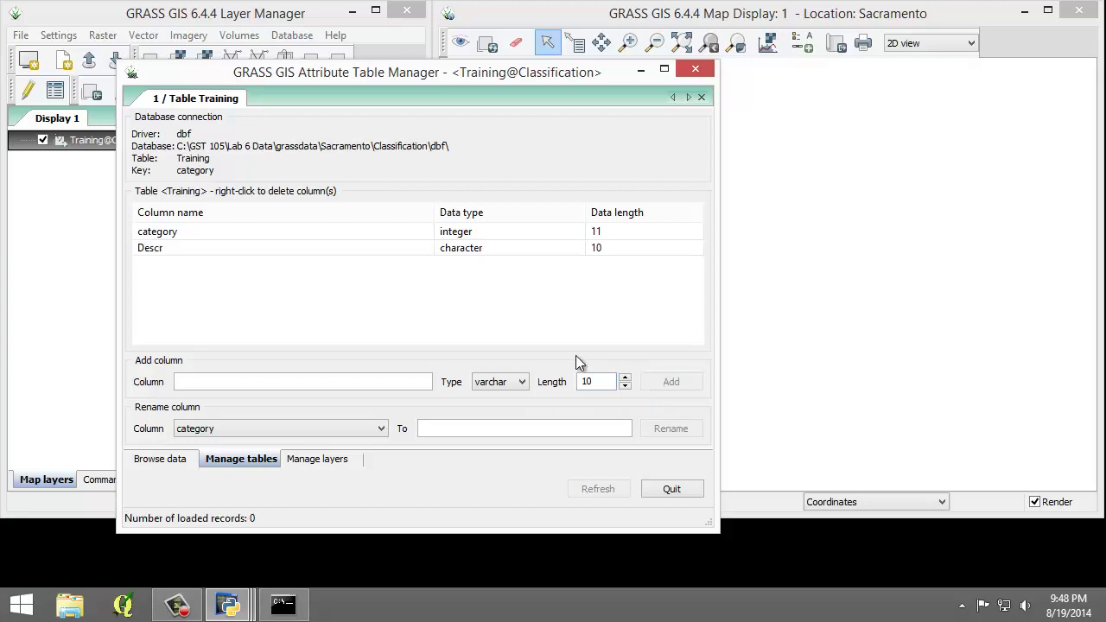
pyautogui.click(212, 252)
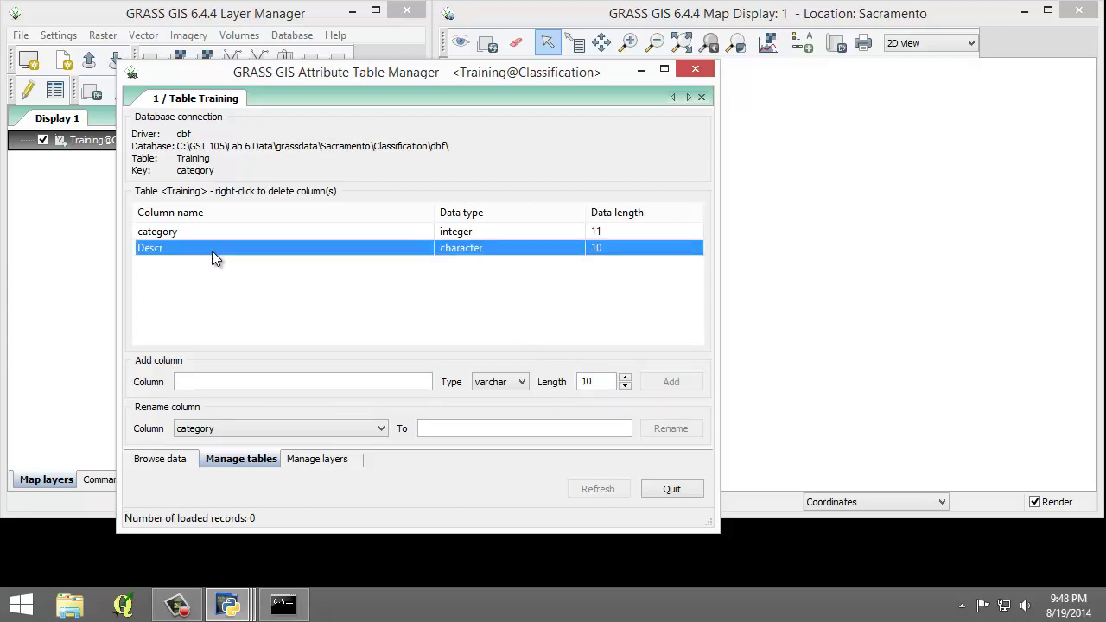
pyautogui.rightClick(215, 258)
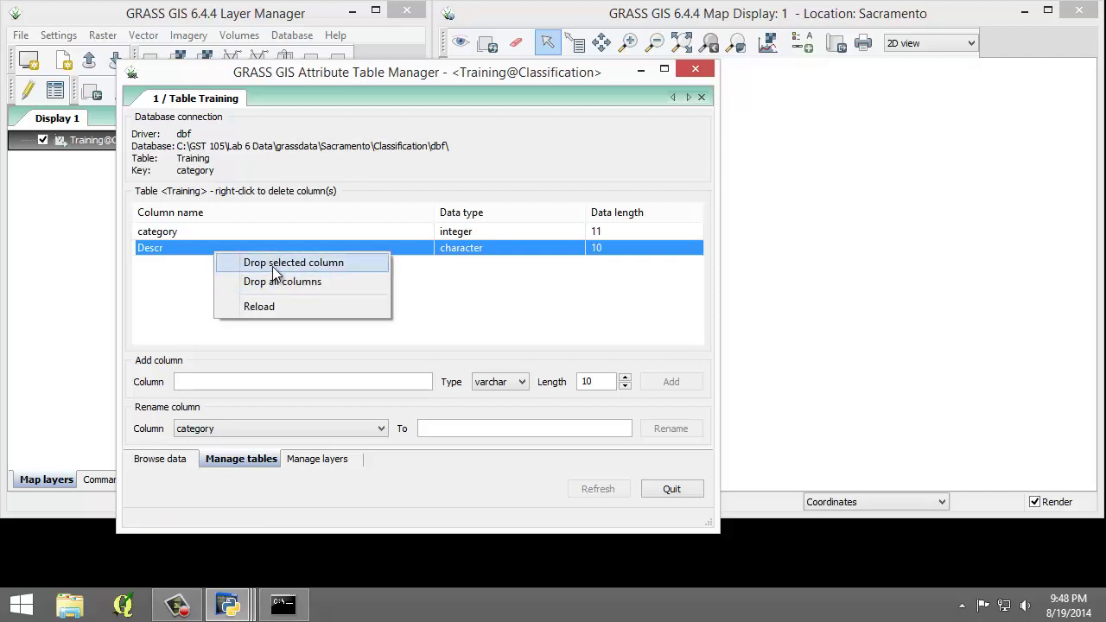
pyautogui.click(188, 290)
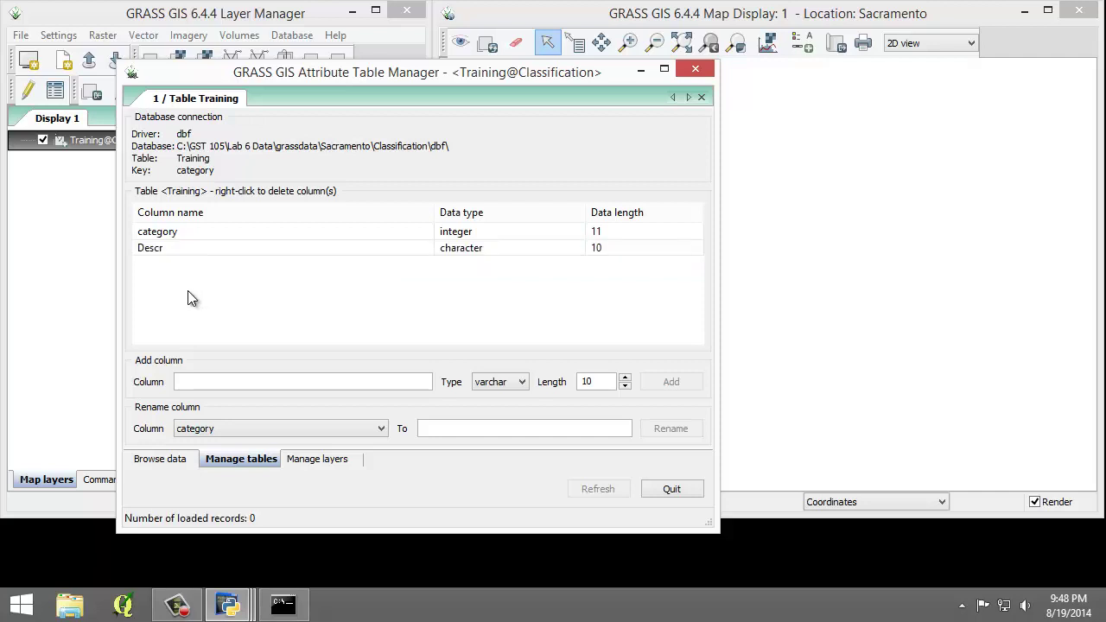
# - Close the attribute table manager and add an RGB map layer to the display
pyautogui.click(657, 491)
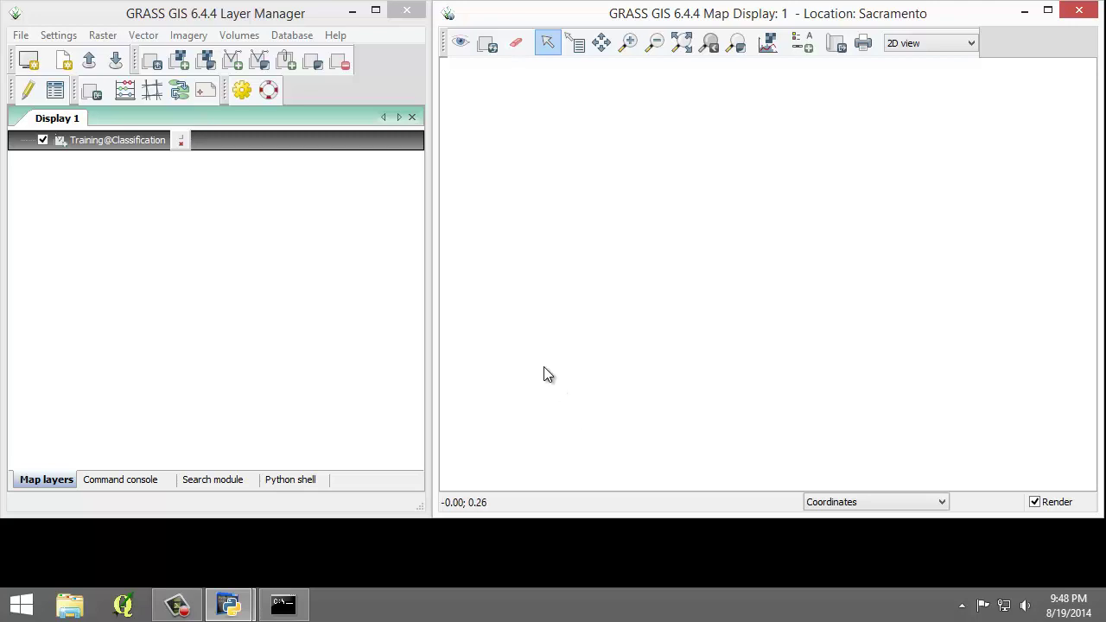
pyautogui.click(204, 62)
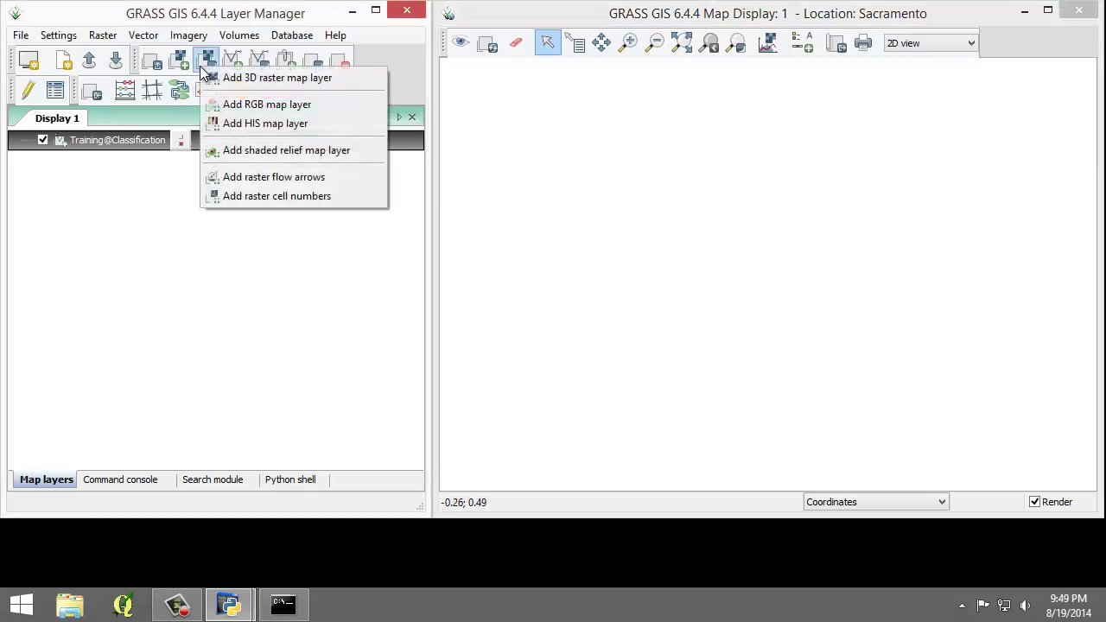
pyautogui.click(233, 103)
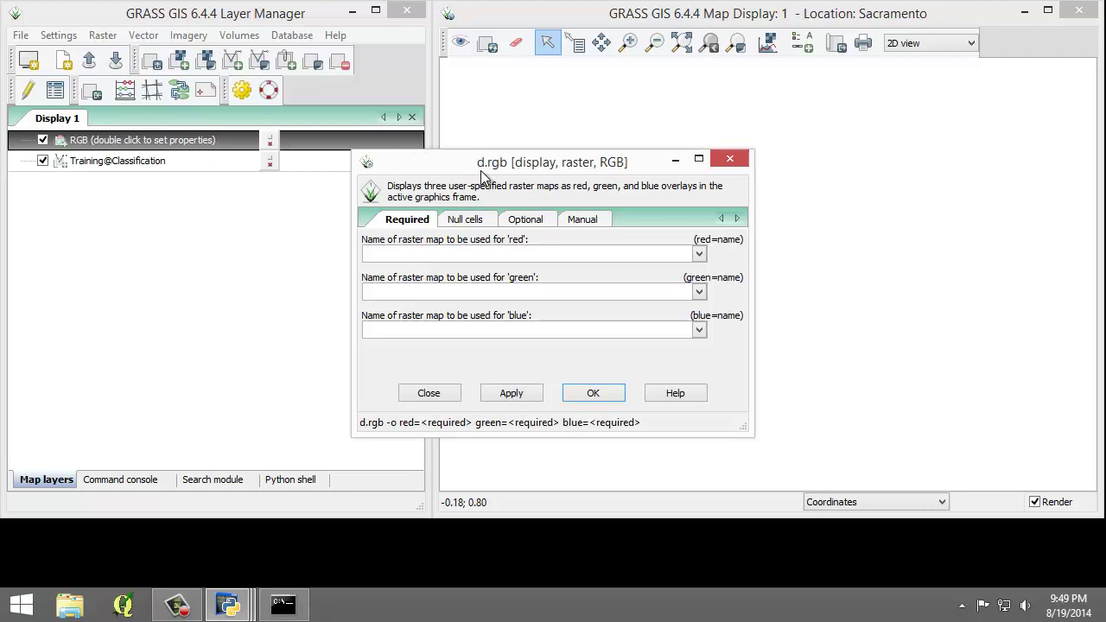
# - Assign tm_sacsub.4 to red, tm_sacsub.5 to green and tm_sacsub.3 to blue in the RGB layer
pyautogui.click(699, 254)
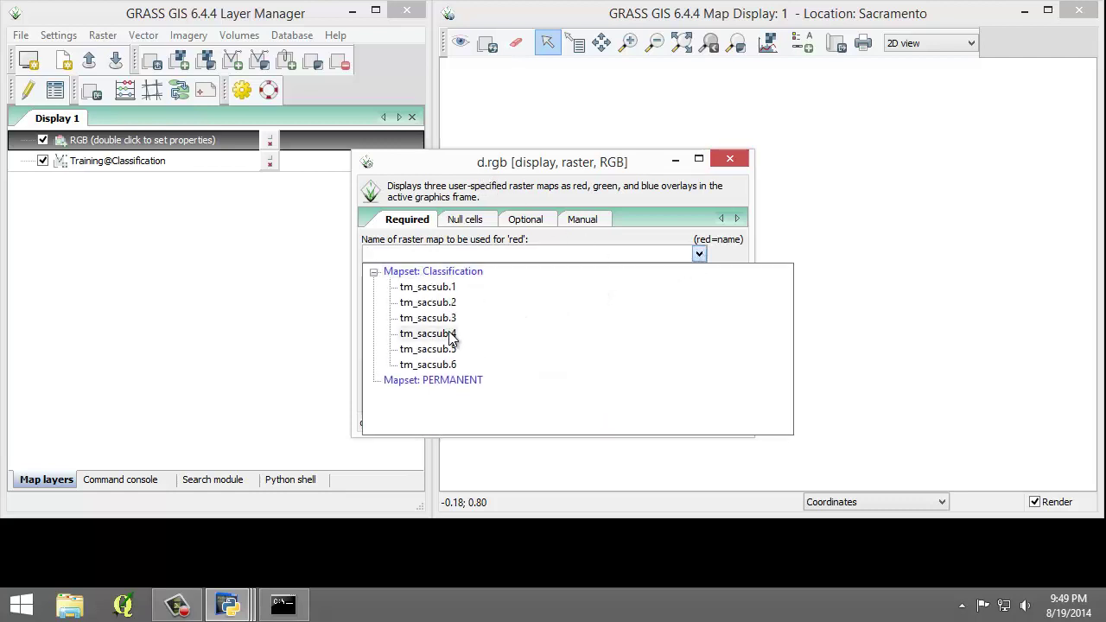
pyautogui.click(445, 333)
pyautogui.click(700, 292)
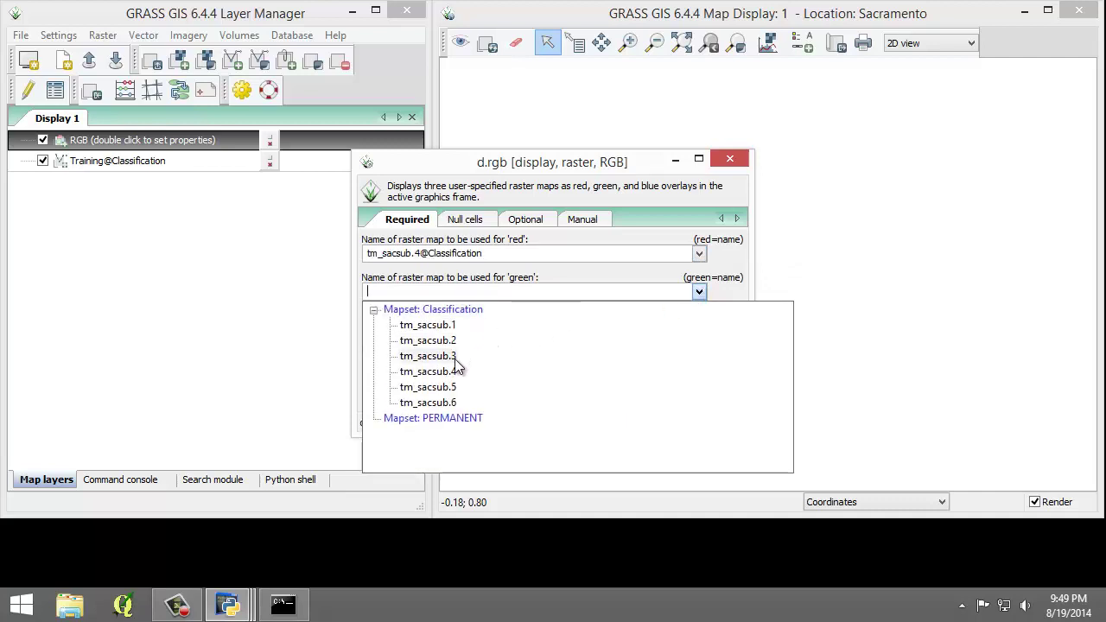
pyautogui.click(450, 387)
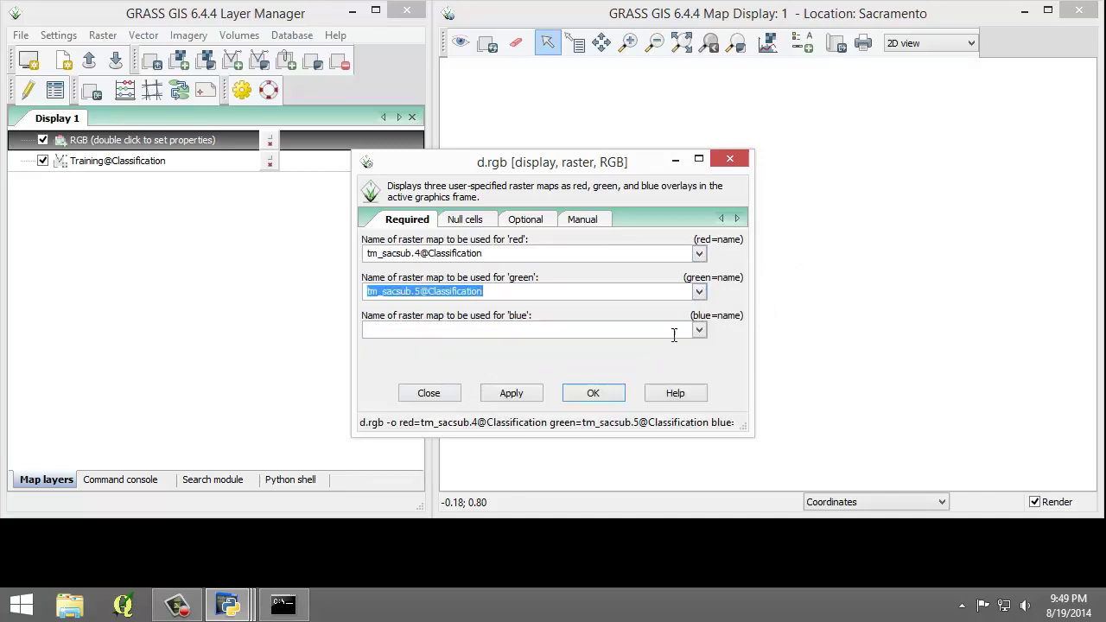
pyautogui.click(697, 330)
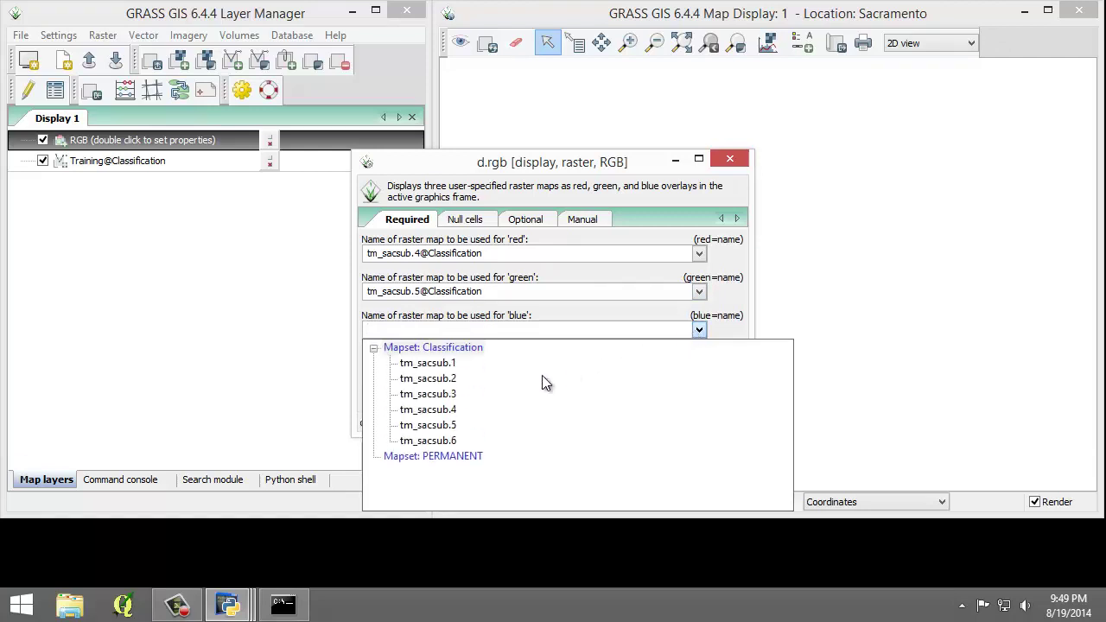
pyautogui.click(445, 394)
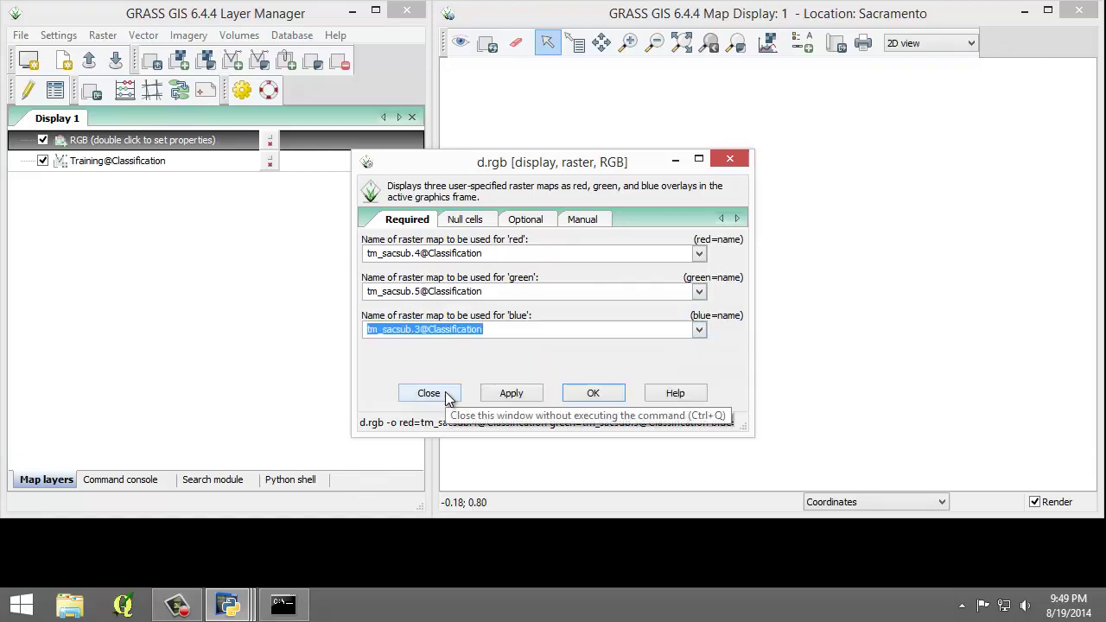
pyautogui.click(593, 393)
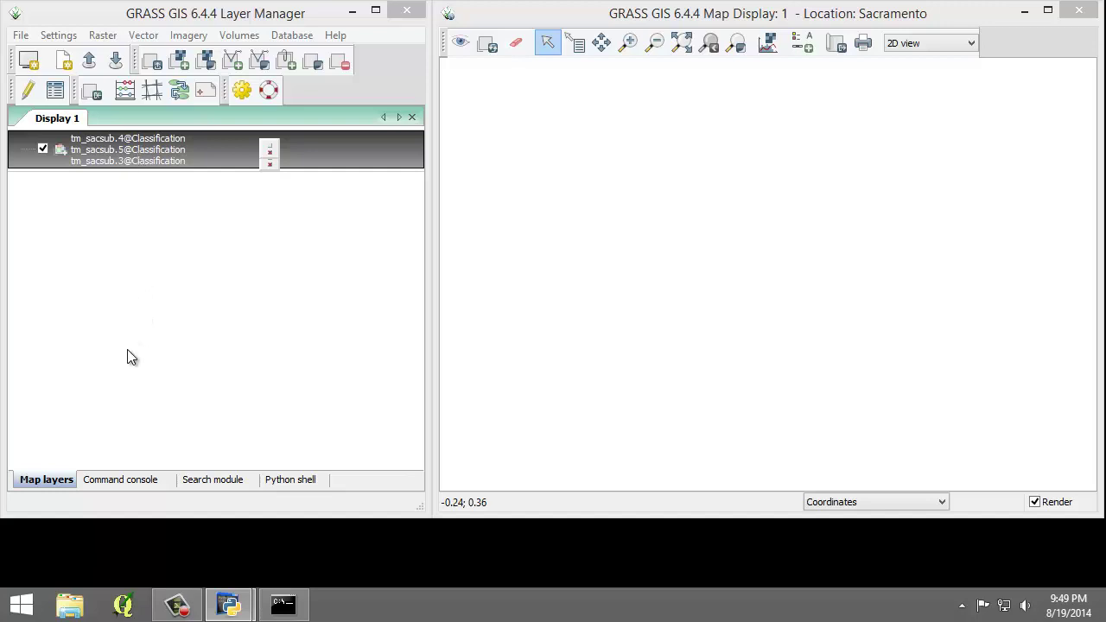
# - Move the Training vector layer above the RGB composite in the layer order
pyautogui.click(107, 479)
pyautogui.click(41, 480)
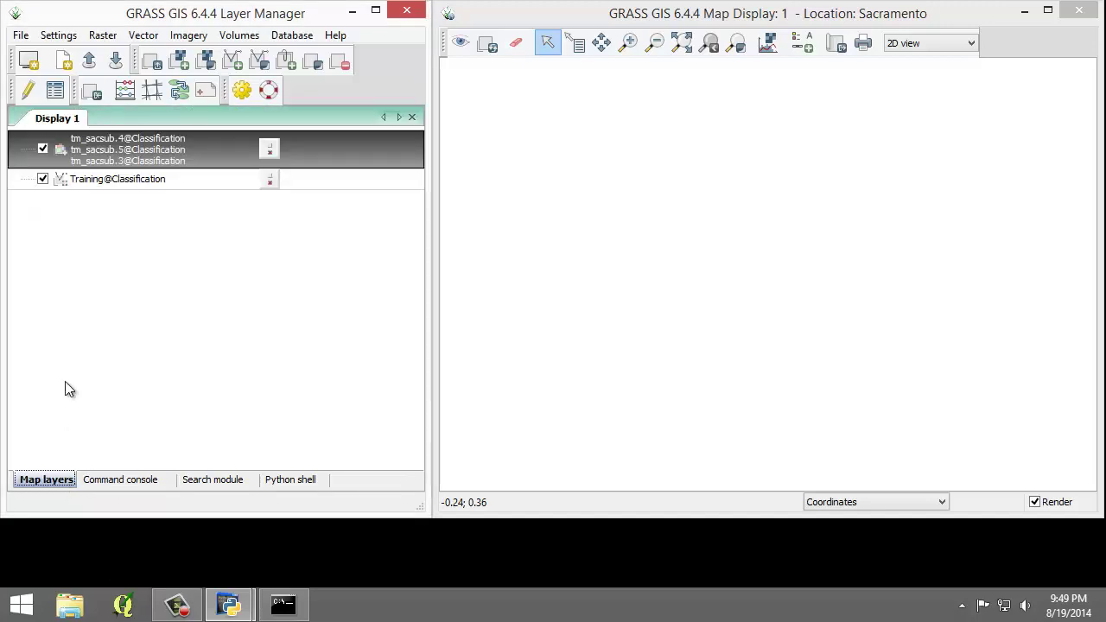
pyautogui.click(121, 183)
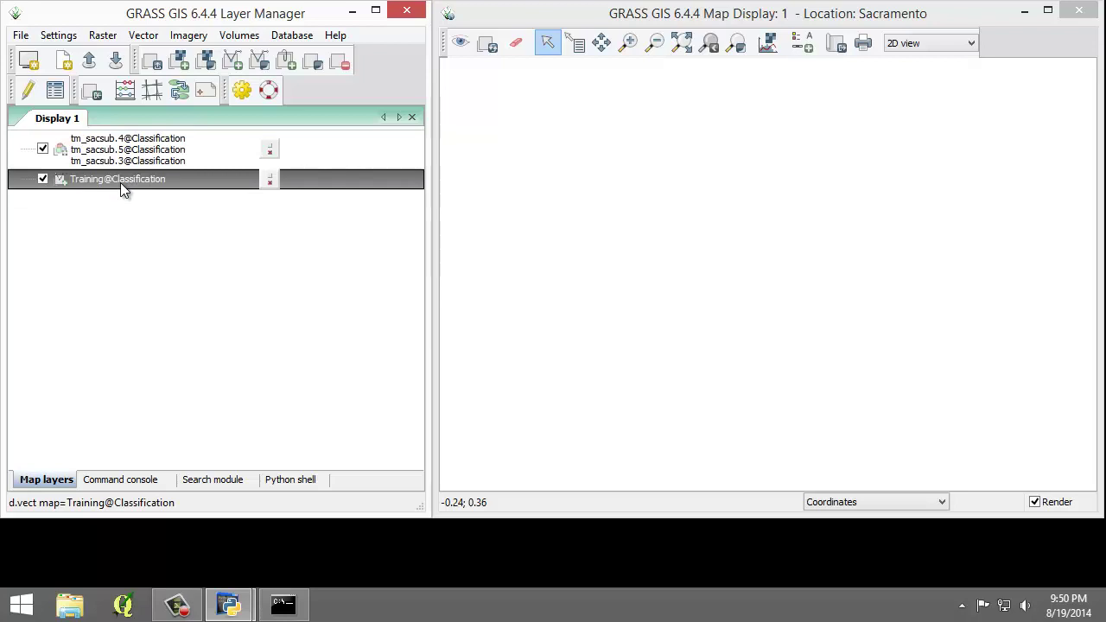
pyautogui.moveTo(120, 183); pyautogui.dragTo(117, 136)
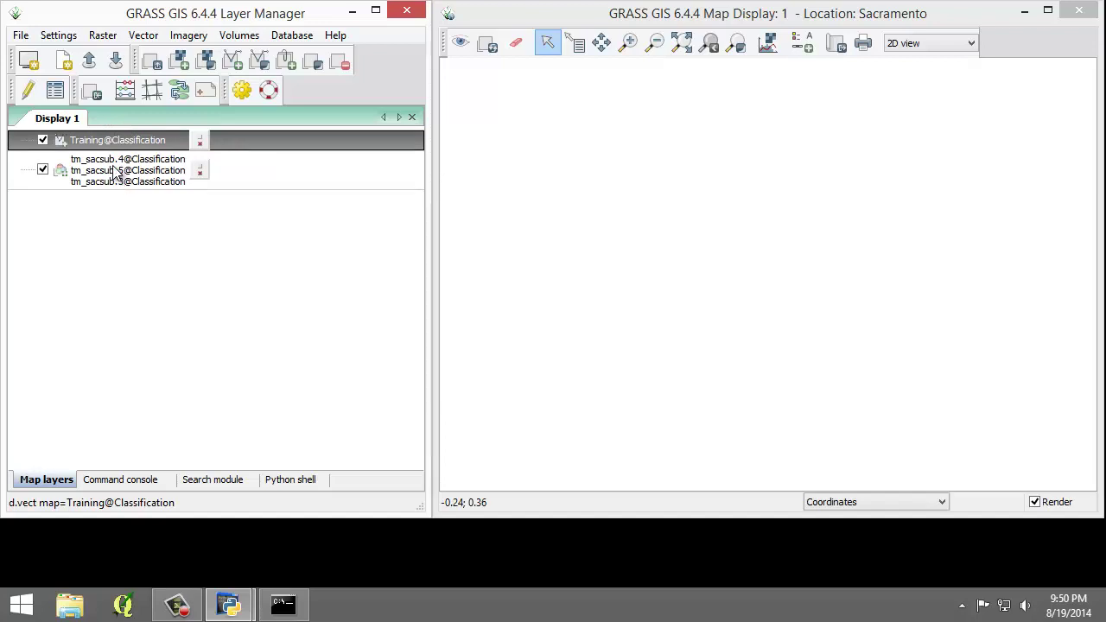
# - Zoom the map display to the RGB composite and start editing the Training vector layer
pyautogui.rightClick(113, 166)
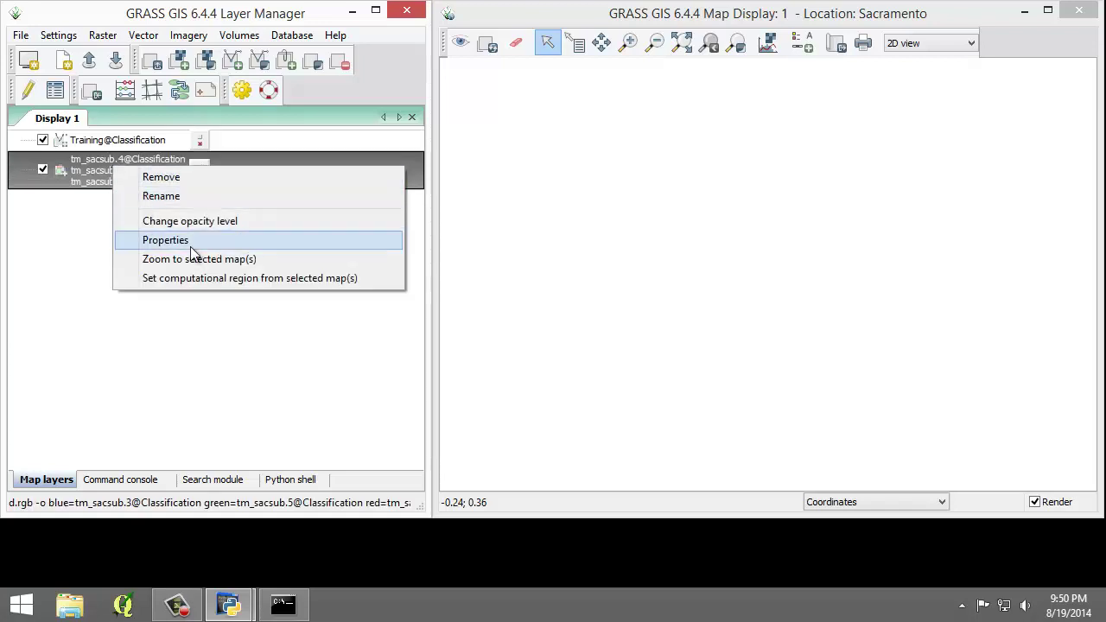
pyautogui.click(245, 261)
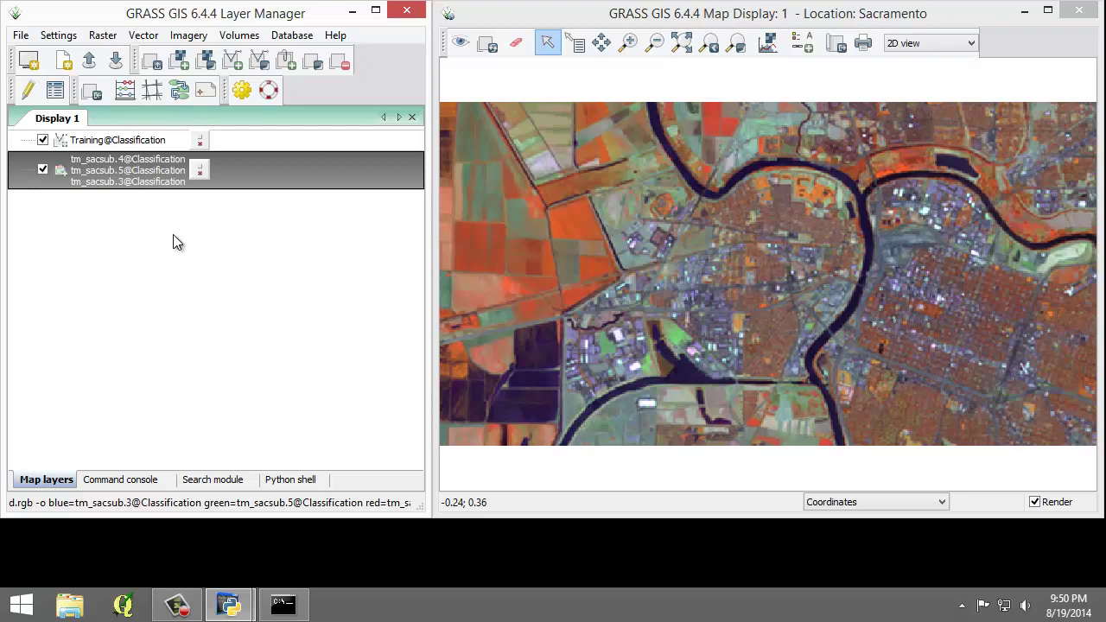
pyautogui.rightClick(151, 139)
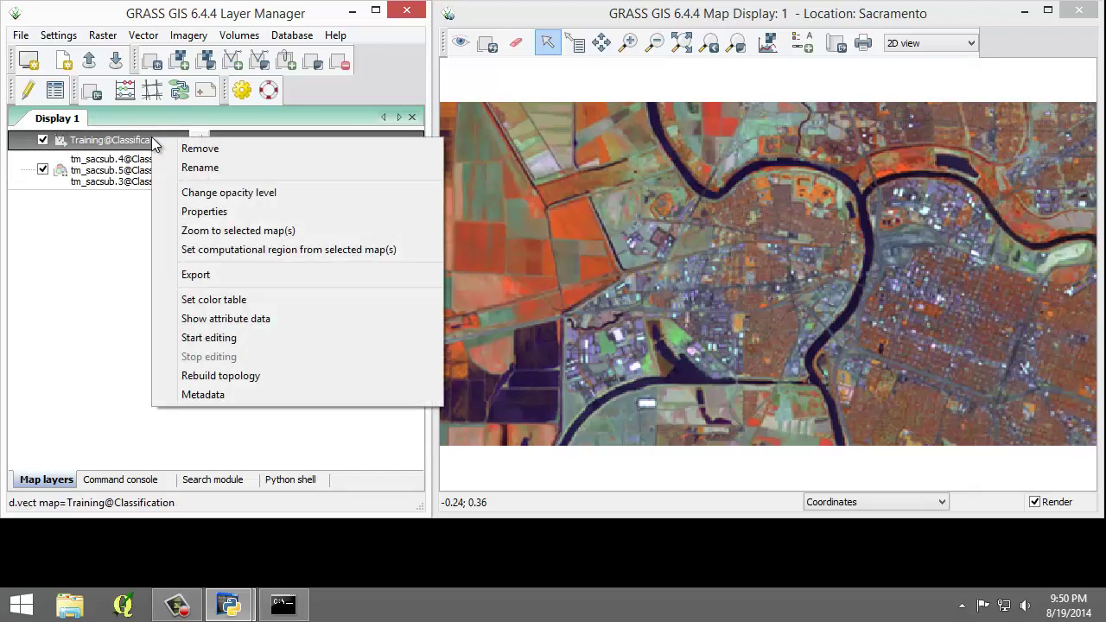
pyautogui.click(232, 337)
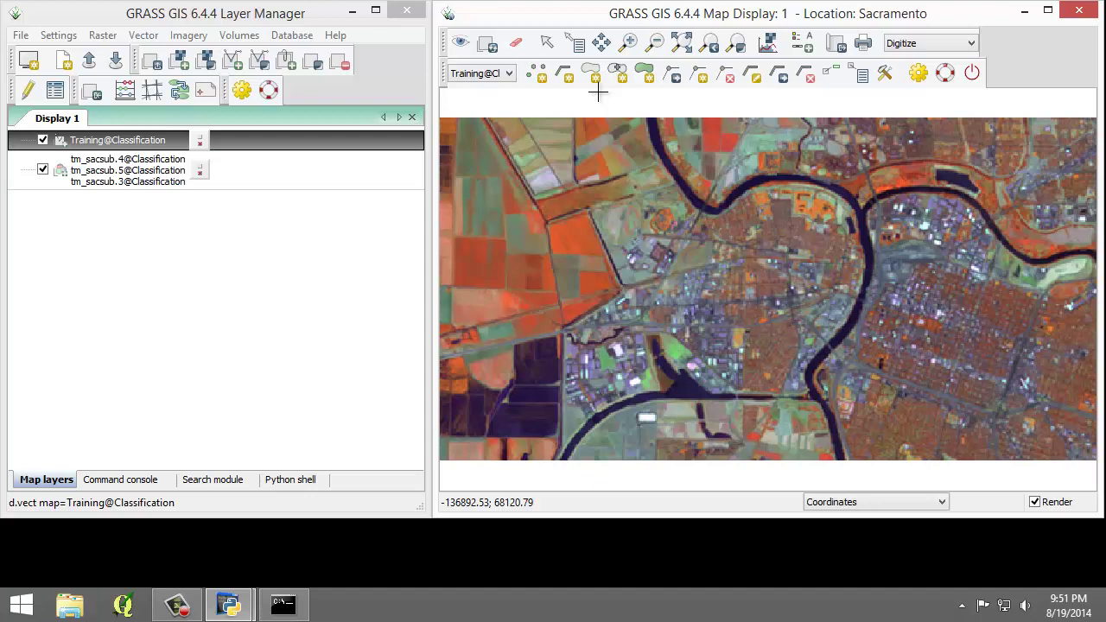
# - Digitize a four-sided training area inside the bright orange field enclosed by dark canals in the northwest of the image
pyautogui.click(628, 44)
pyautogui.moveTo(542, 200); pyautogui.dragTo(631, 261)
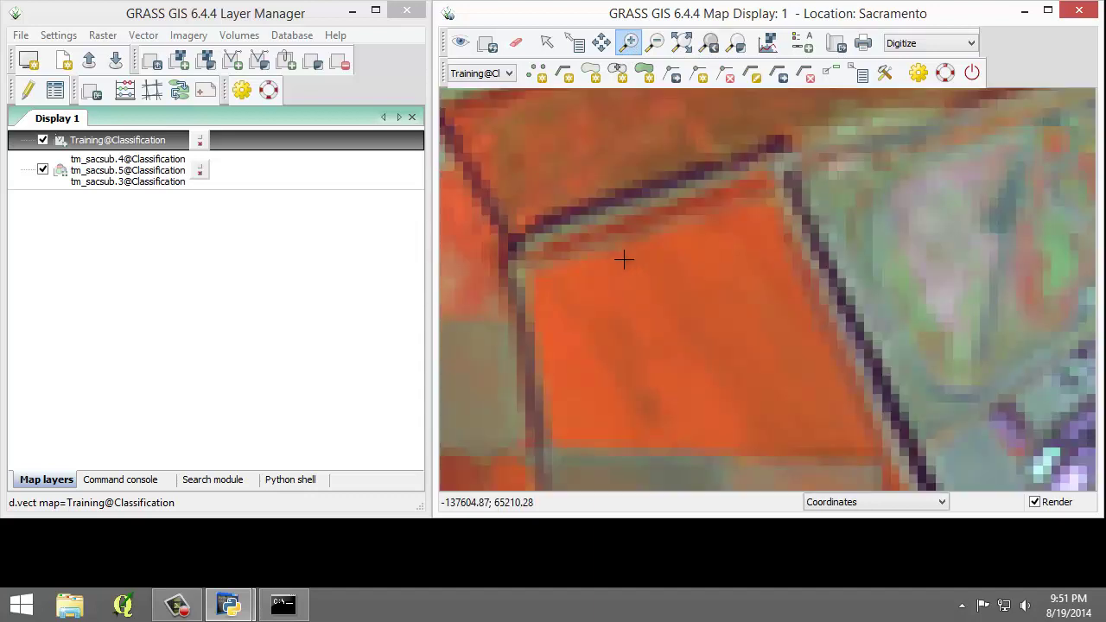
pyautogui.click(650, 73)
pyautogui.click(650, 74)
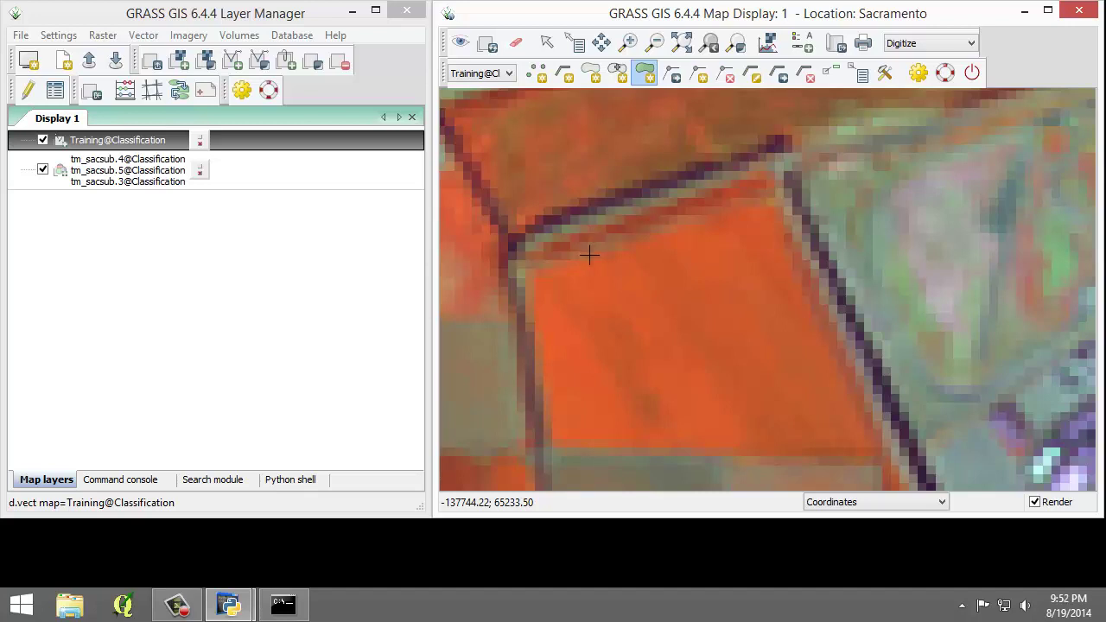
pyautogui.click(540, 286)
pyautogui.click(749, 211)
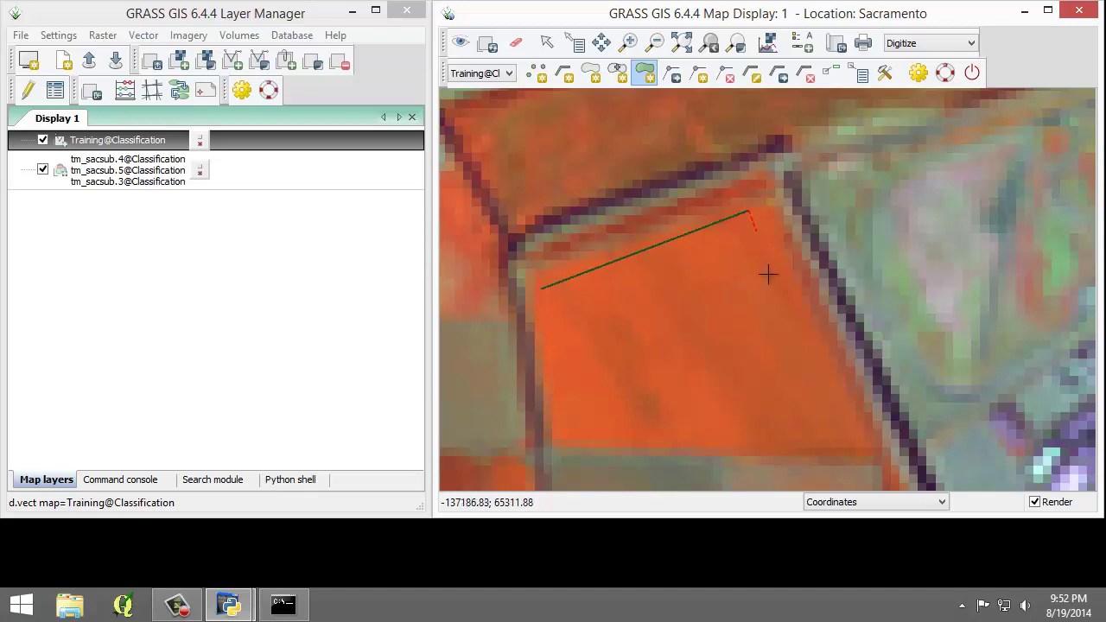
pyautogui.click(853, 432)
pyautogui.click(560, 434)
pyautogui.click(560, 434)
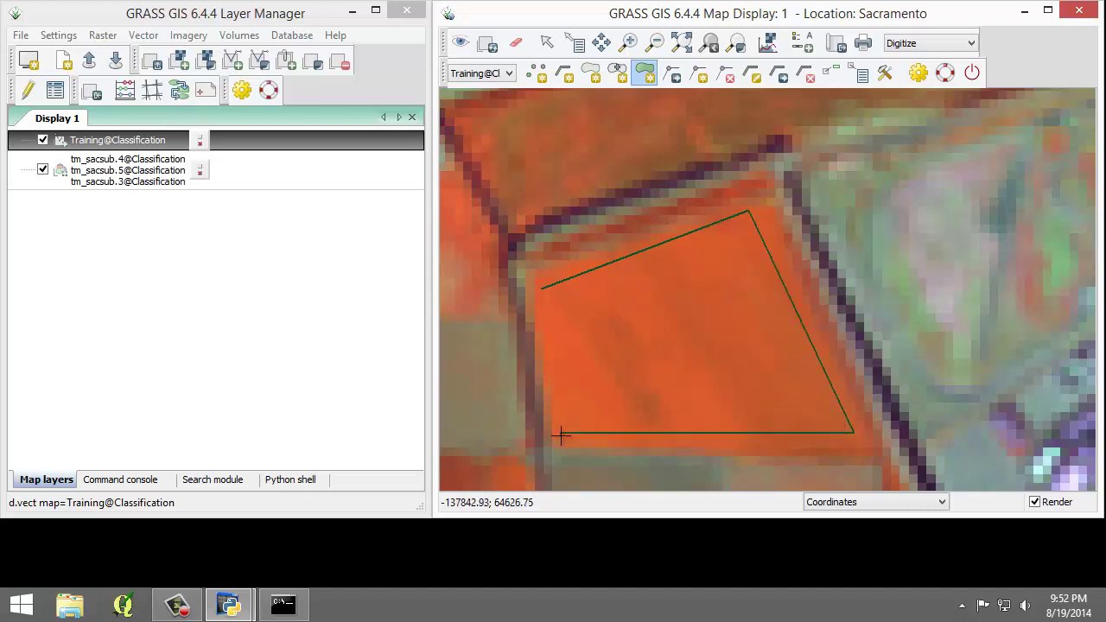
pyautogui.rightClick(542, 287)
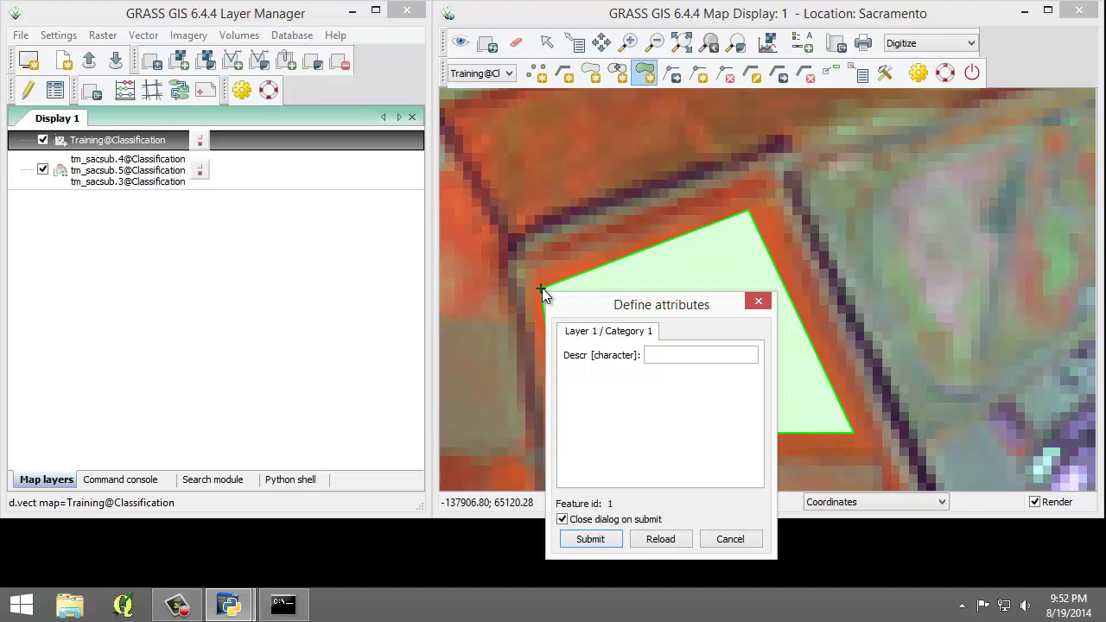
# - Set the description of the orange field's training area to AG1 and submit its attributes
pyautogui.moveTo(627, 305); pyautogui.dragTo(528, 184)
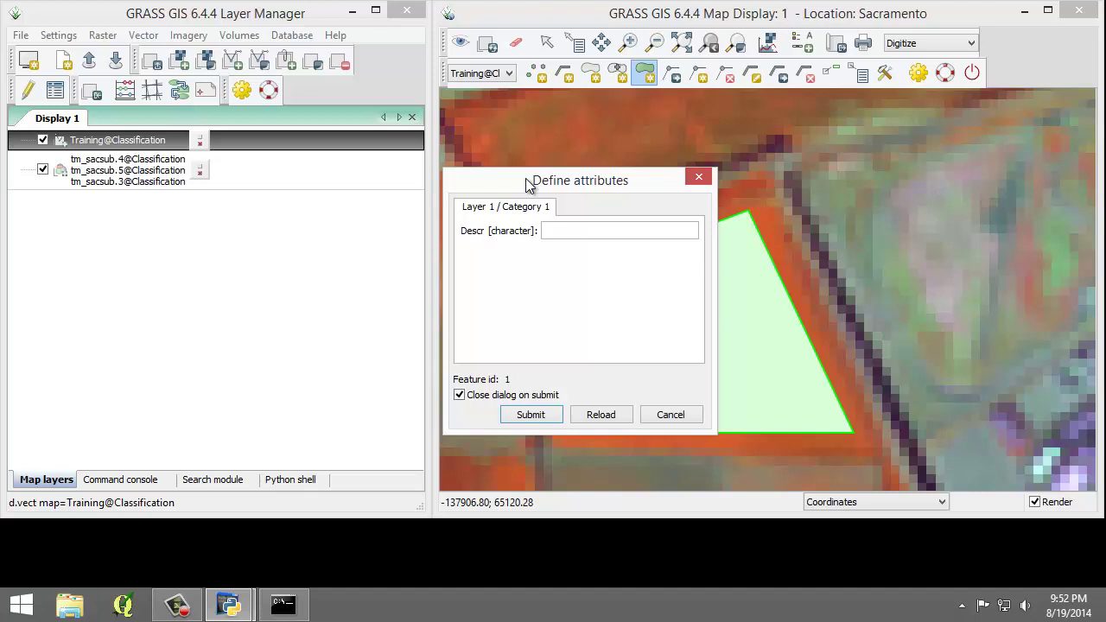
pyautogui.click(556, 231)
pyautogui.write('AGR')
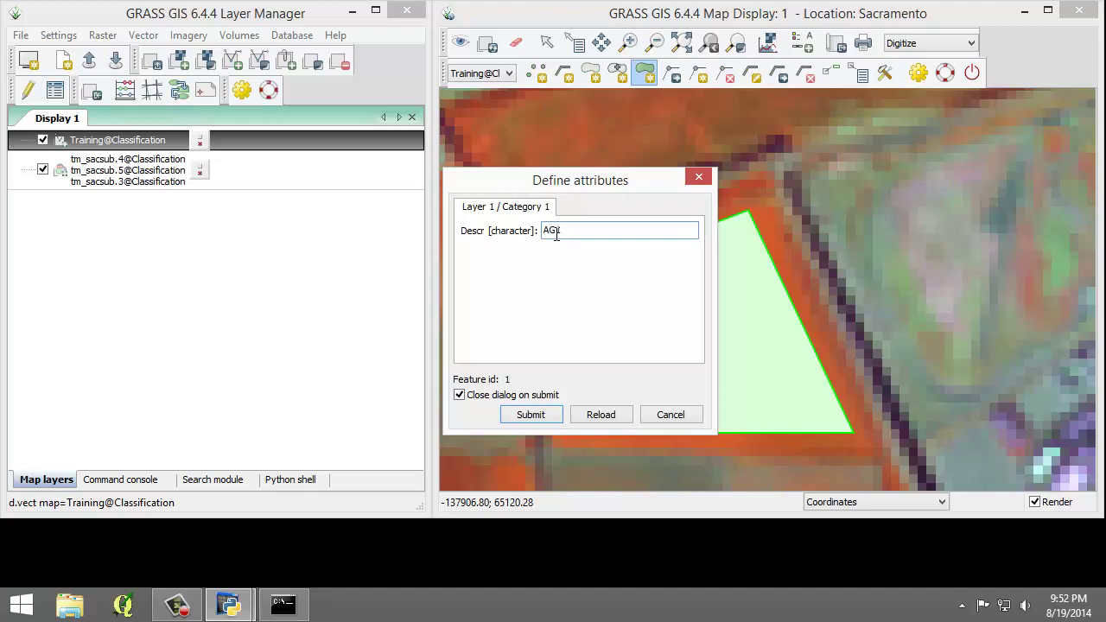
pyautogui.click(532, 414)
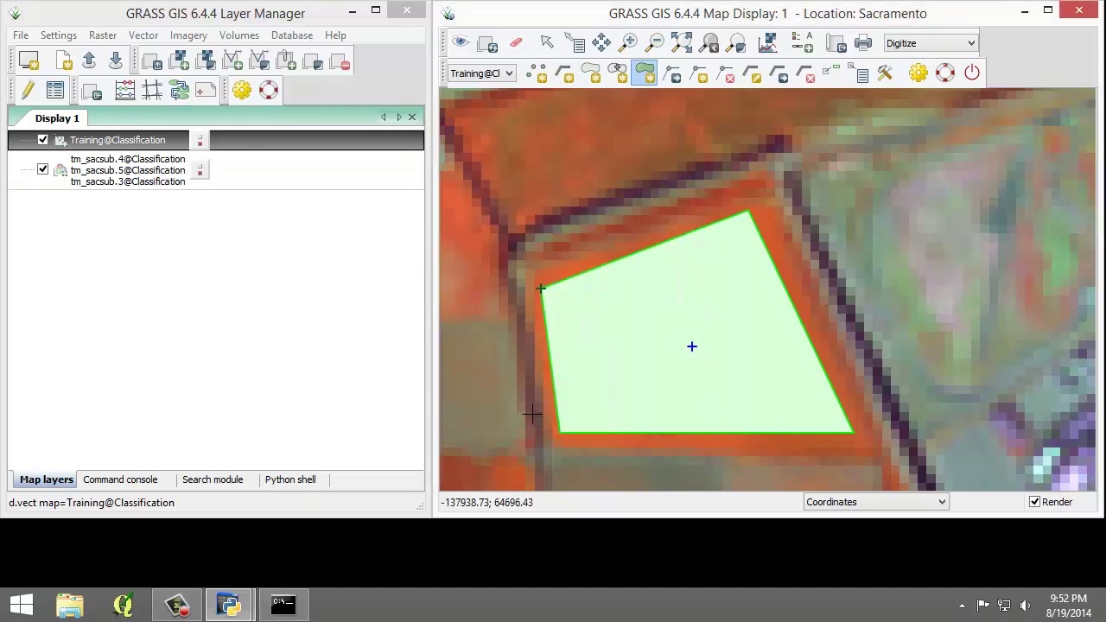
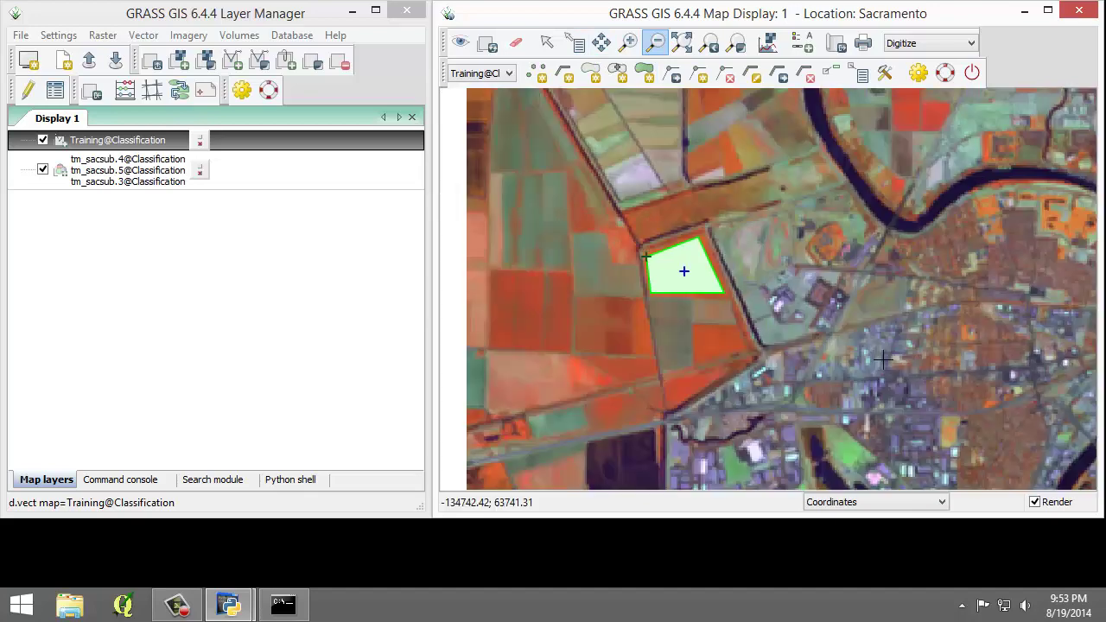
# - Digitize a triangular training area inside the dark water basin south of the city and submit its description as WATER1
pyautogui.click(914, 329)
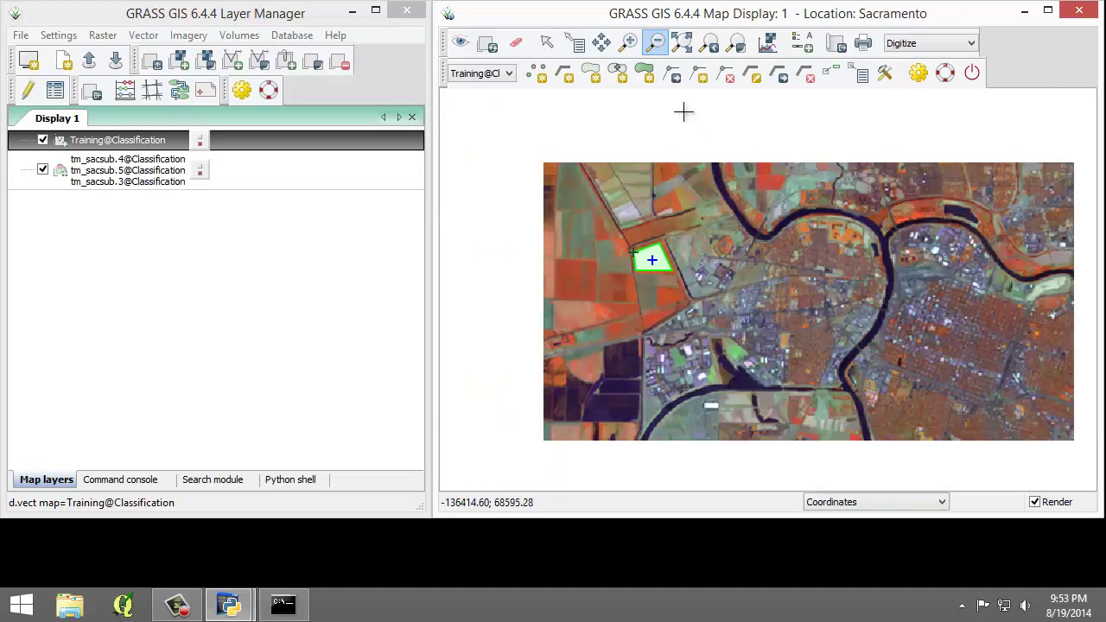
pyautogui.click(629, 43)
pyautogui.moveTo(730, 372); pyautogui.dragTo(781, 400)
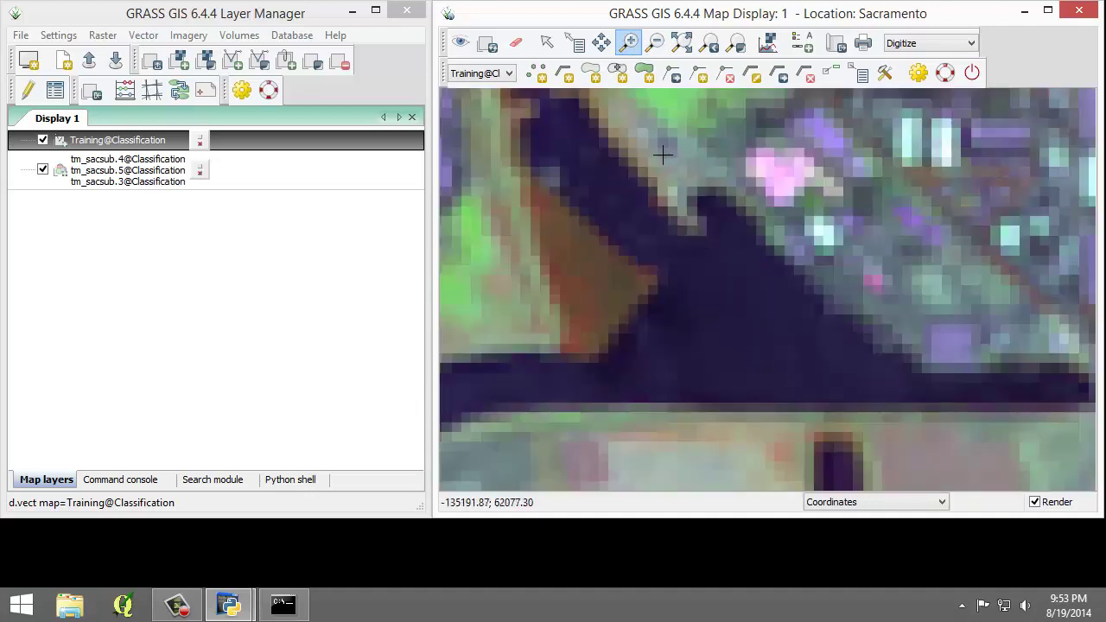
pyautogui.click(644, 73)
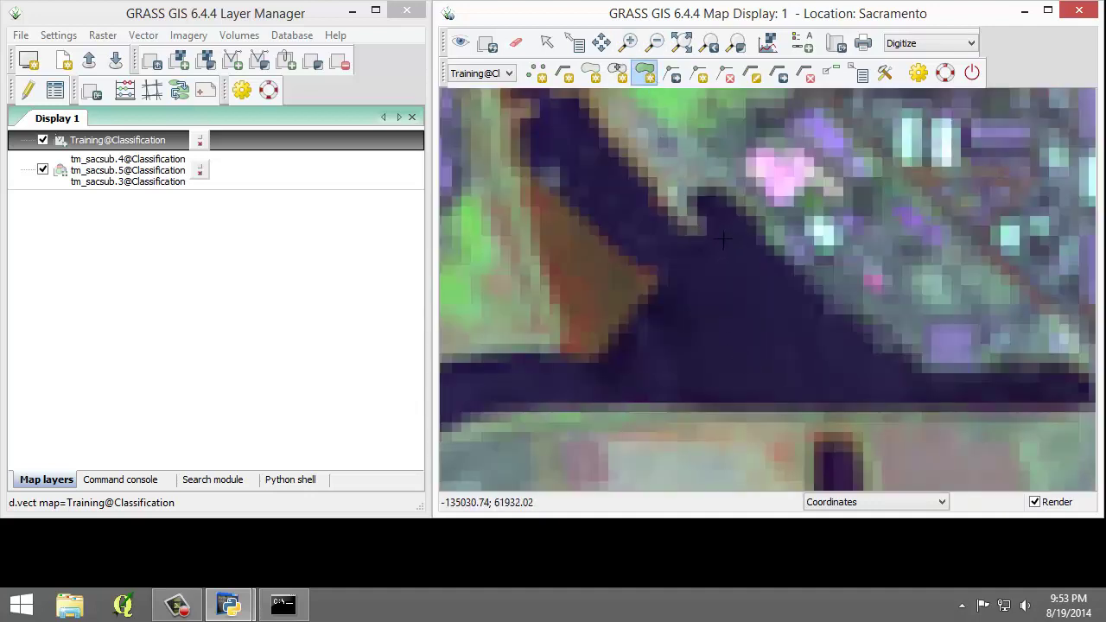
pyautogui.click(724, 240)
pyautogui.click(899, 388)
pyautogui.click(616, 387)
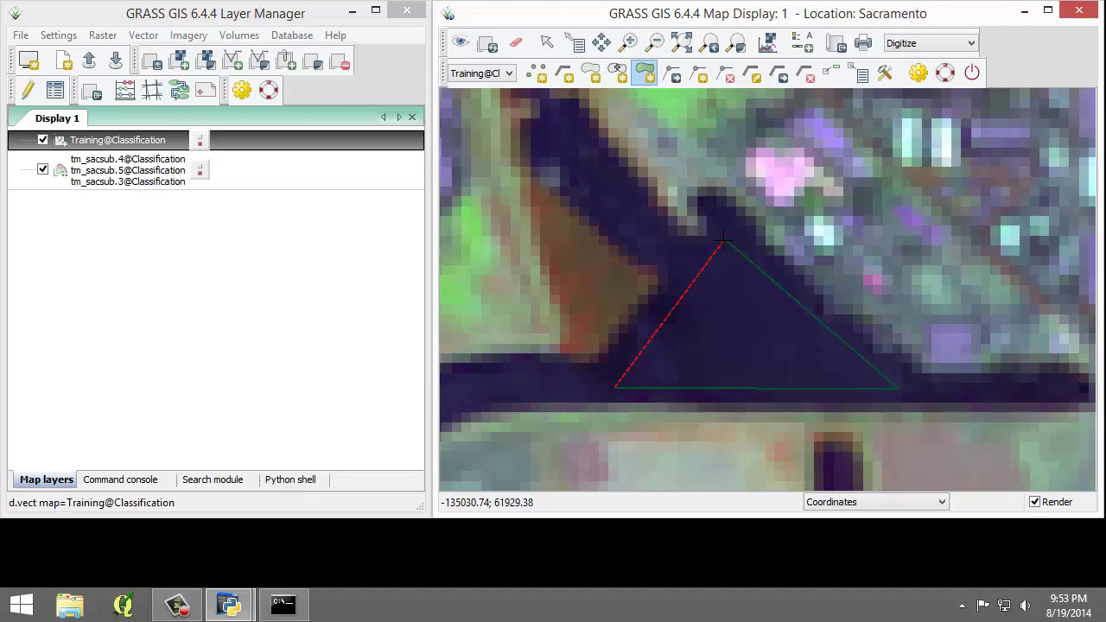
pyautogui.rightClick(724, 240)
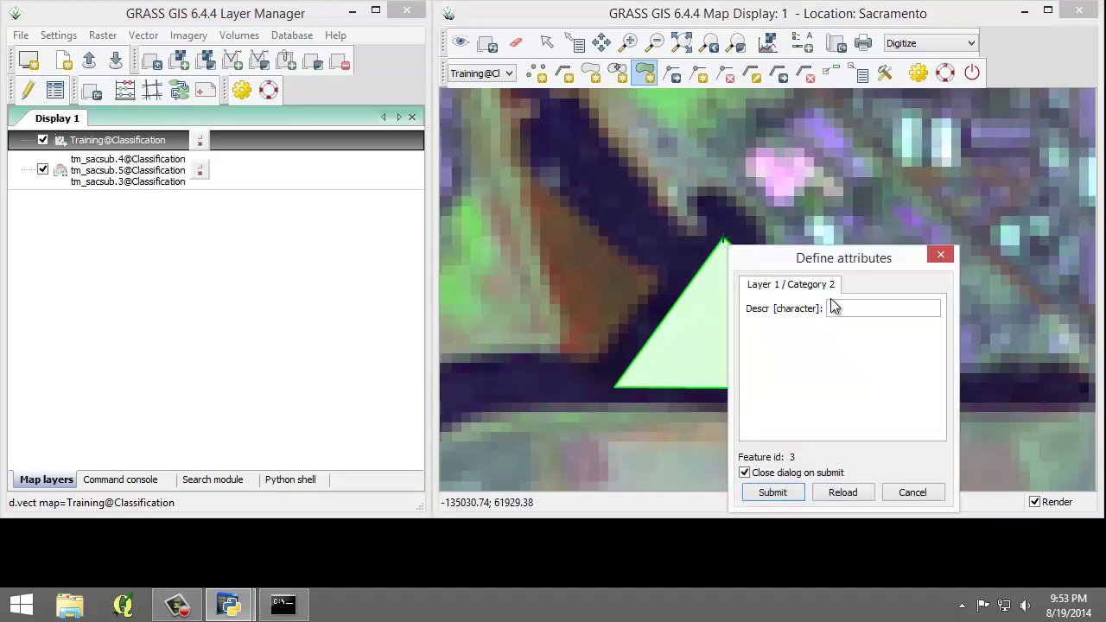
pyautogui.click(835, 306)
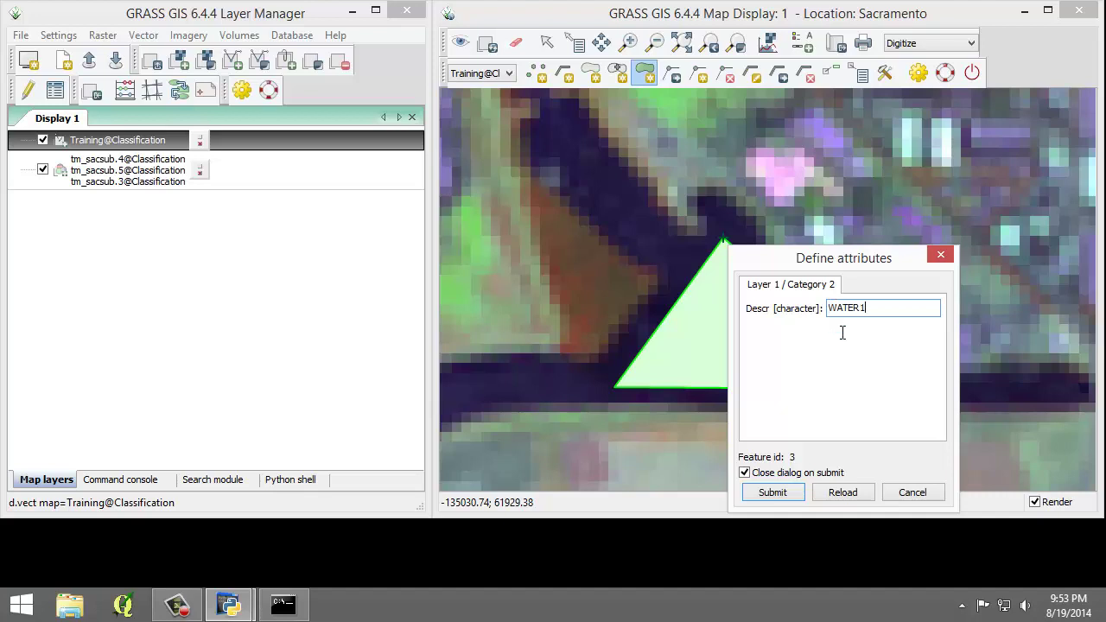
pyautogui.click(778, 490)
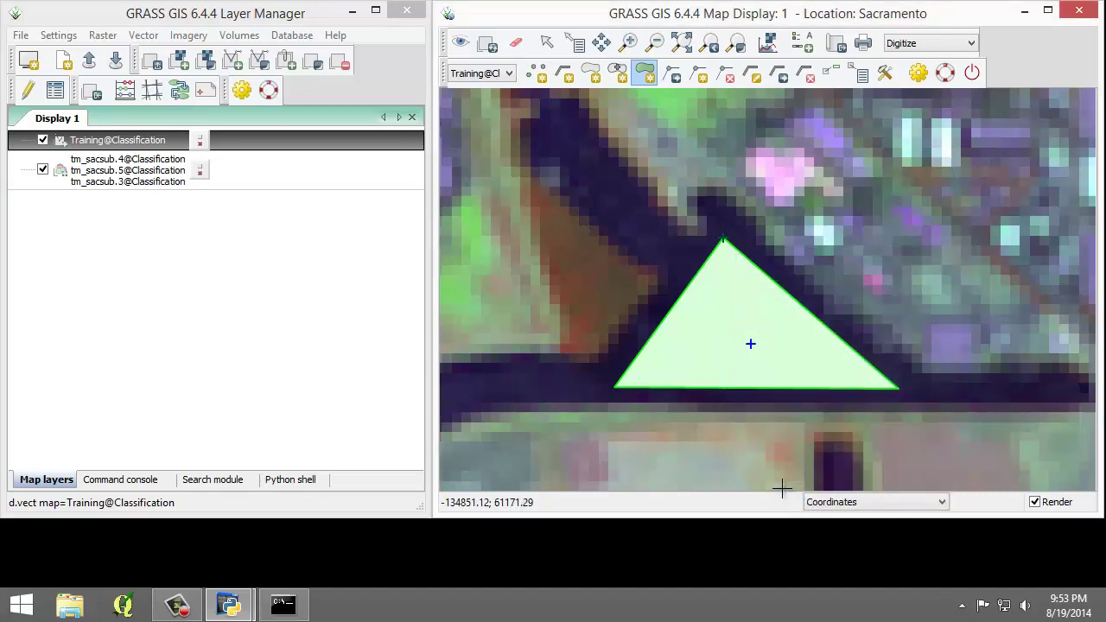
# - Digitize a rectangular training area over the green field at the image's western edge and submit its description as GRASS1
pyautogui.click(710, 45)
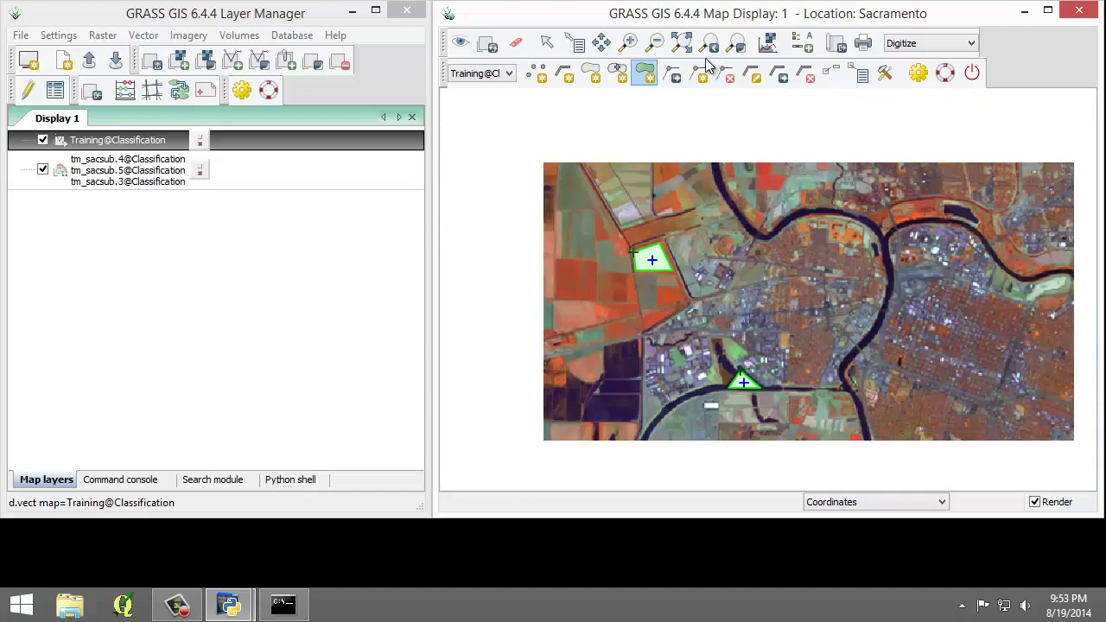
pyautogui.click(629, 42)
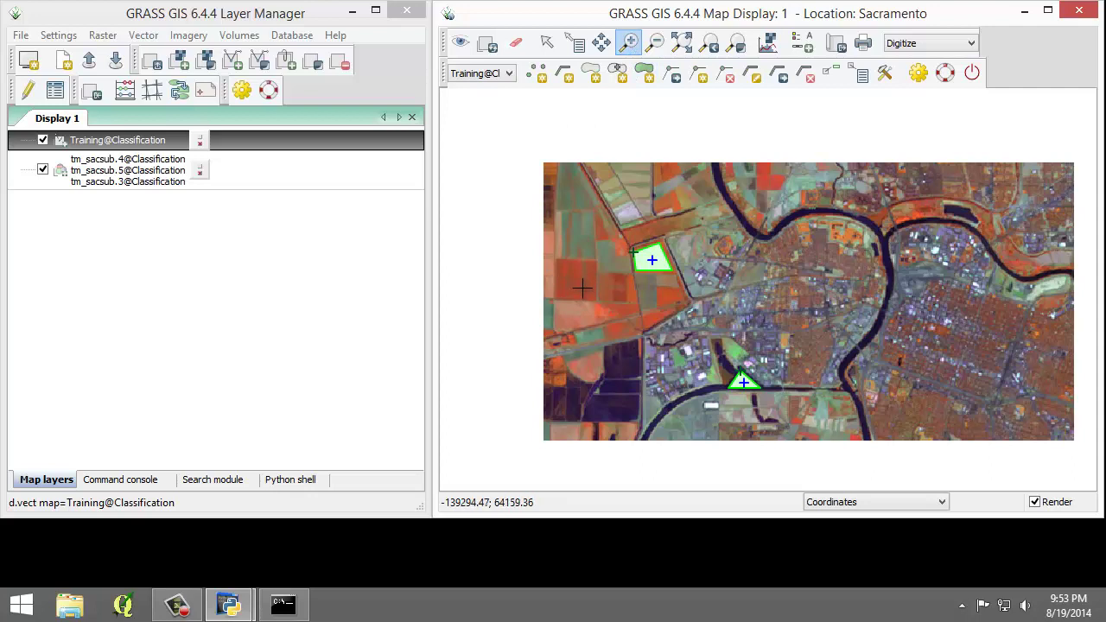
pyautogui.moveTo(581, 287); pyautogui.dragTo(525, 335)
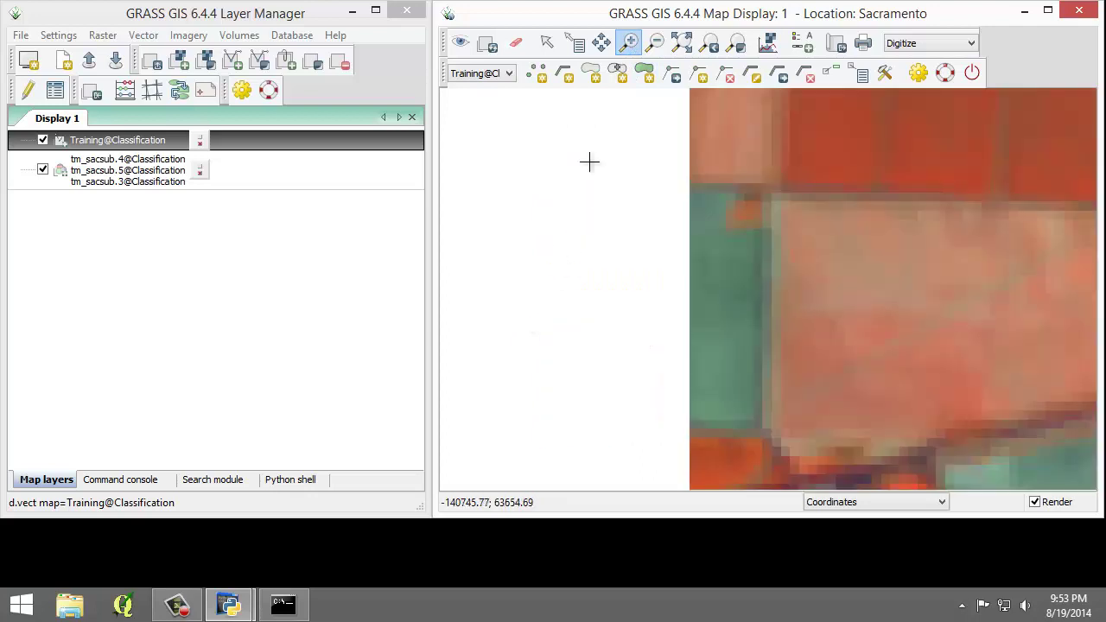
pyautogui.click(644, 74)
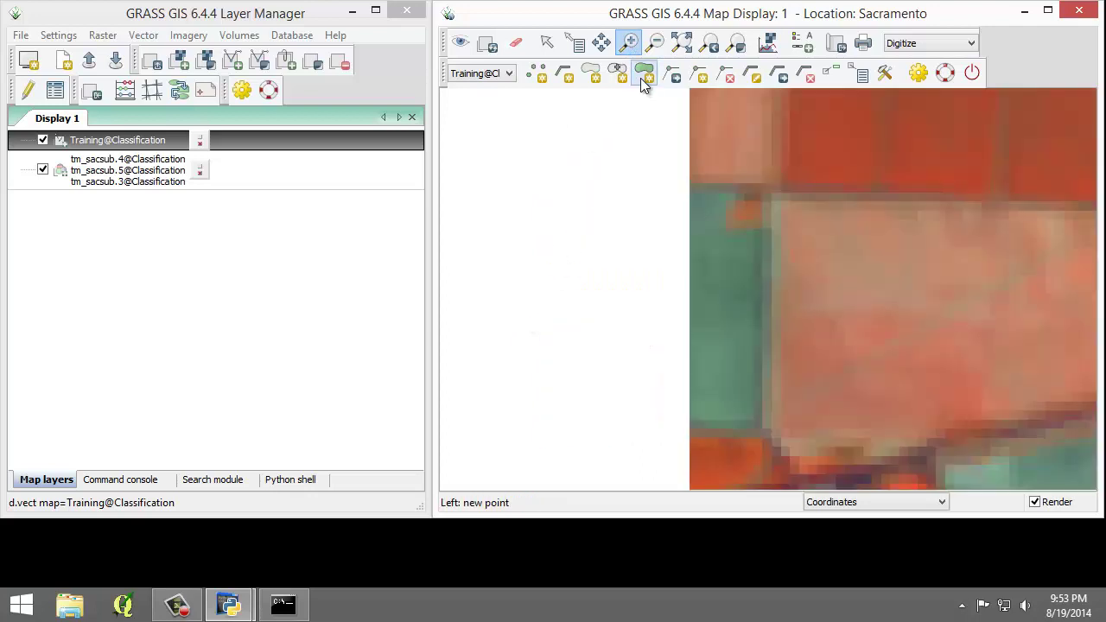
pyautogui.click(749, 417)
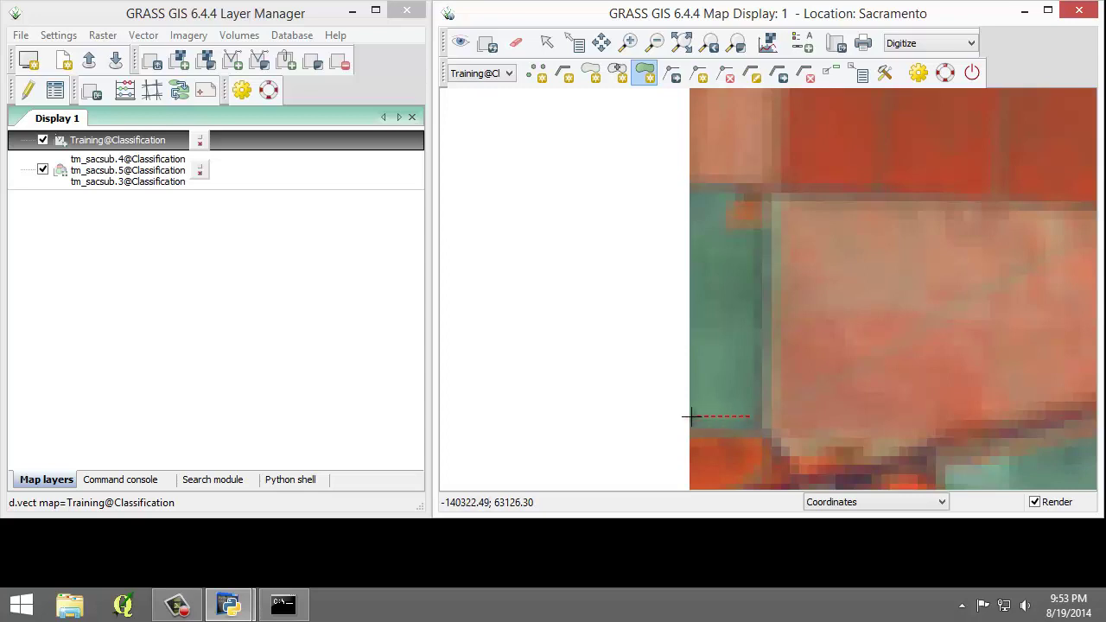
pyautogui.click(692, 415)
pyautogui.click(691, 231)
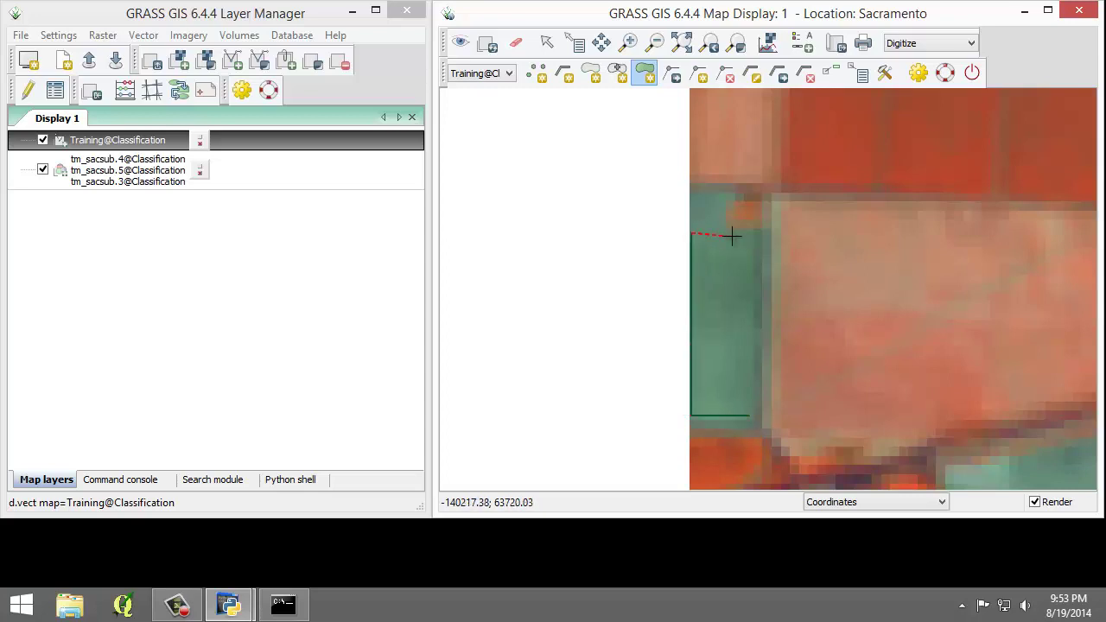
pyautogui.click(748, 232)
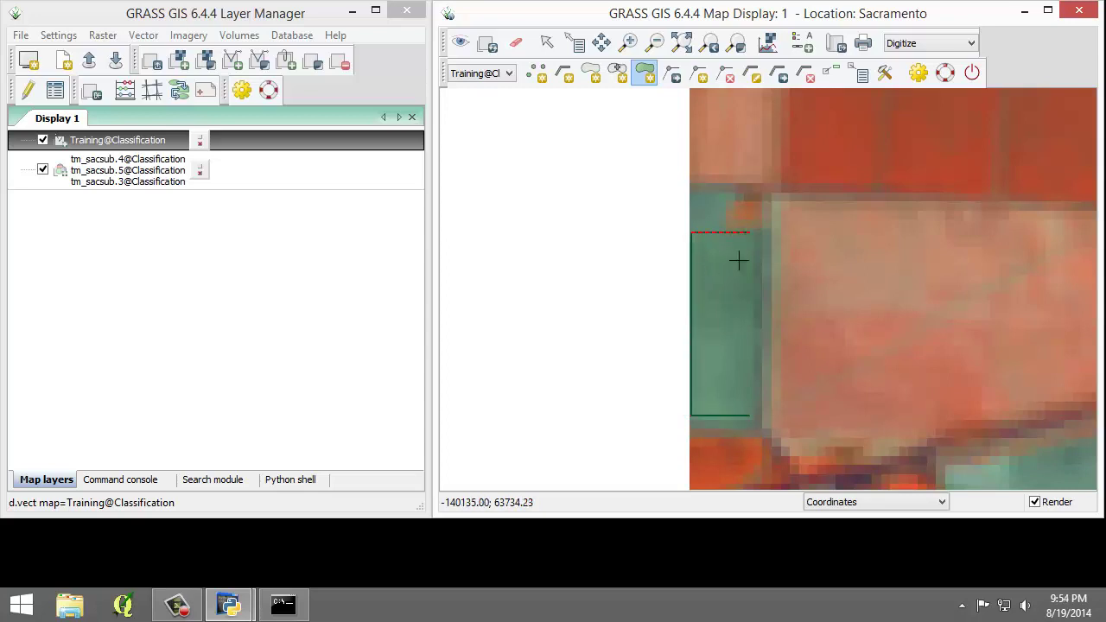
pyautogui.click(749, 416)
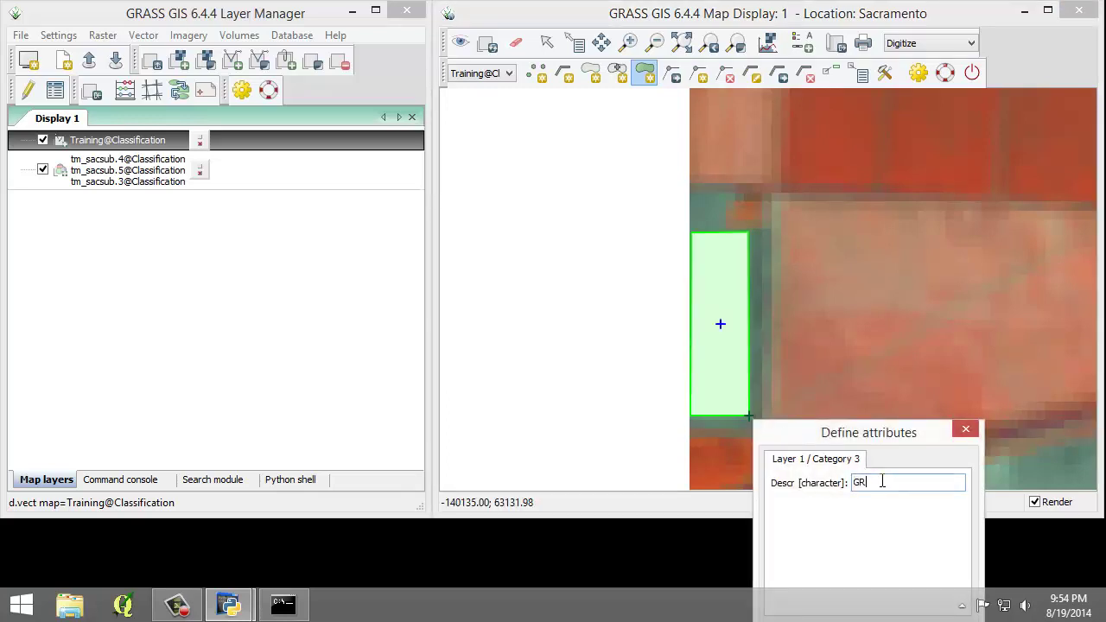
pyautogui.moveTo(894, 431); pyautogui.dragTo(631, 139)
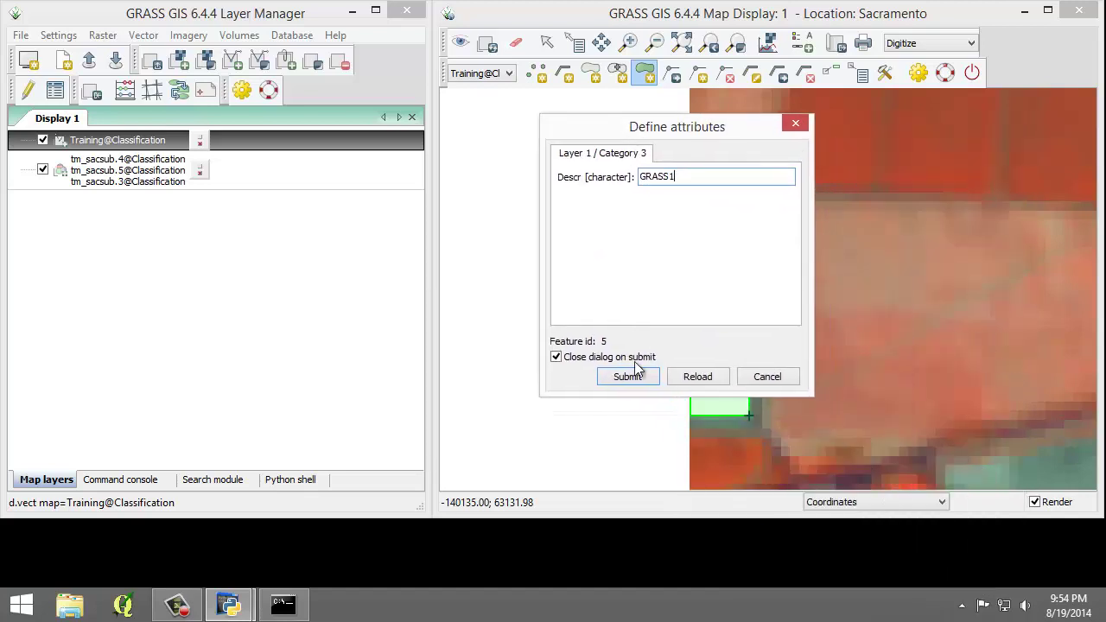
pyautogui.click(641, 393)
# - Digitize a six-vertex training area over the reddish-brown vegetation patch just northwest of the river confluence
pyautogui.click(712, 45)
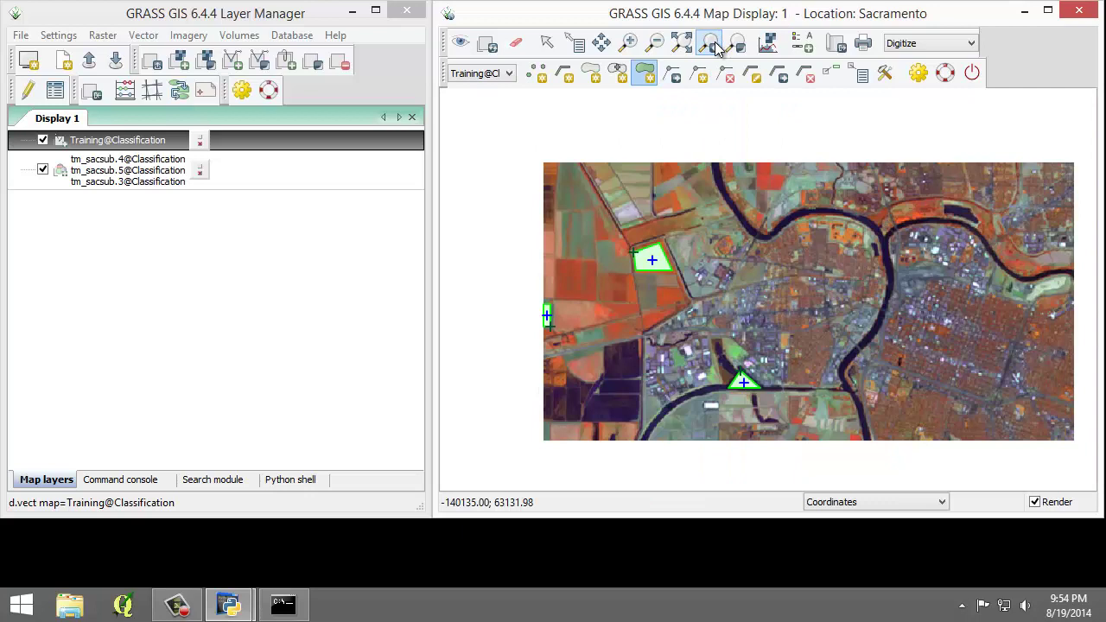
pyautogui.click(629, 43)
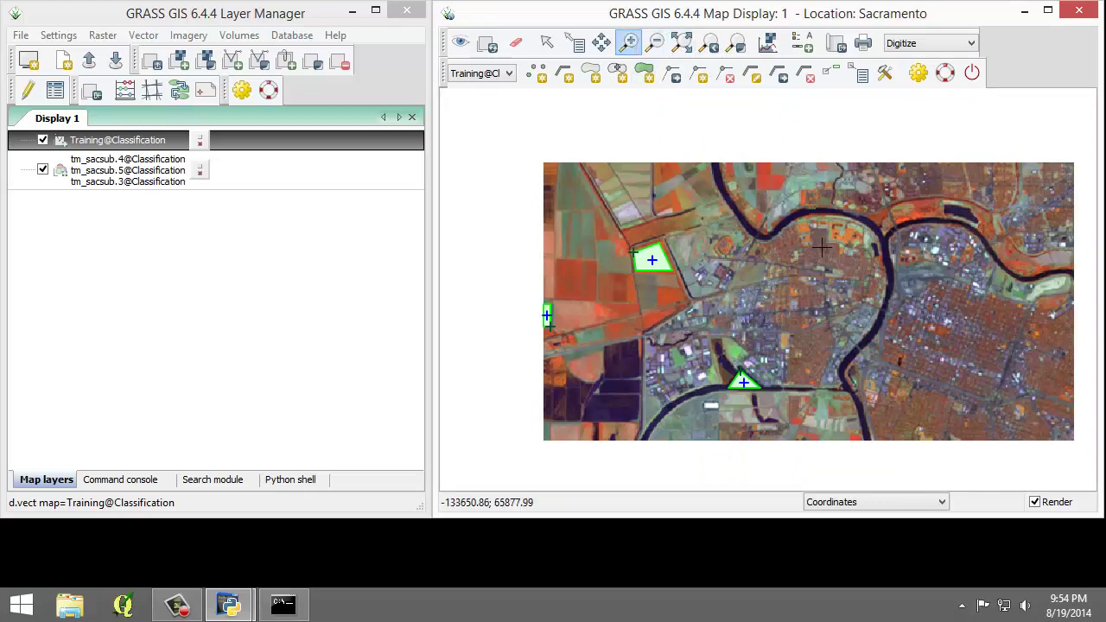
pyautogui.moveTo(853, 191); pyautogui.dragTo(912, 245)
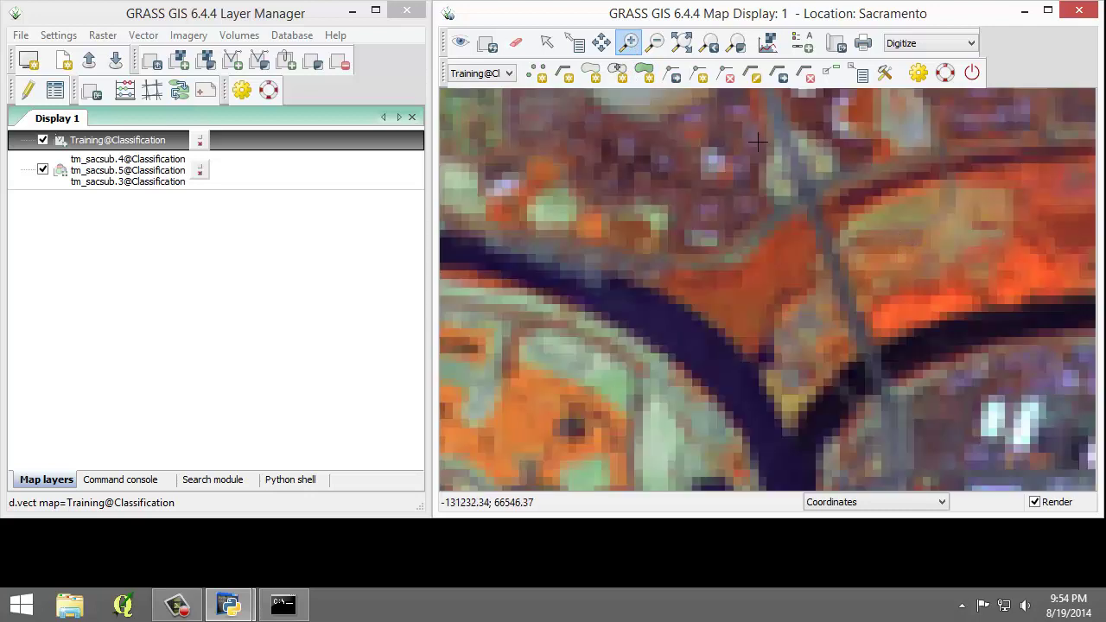
pyautogui.click(645, 73)
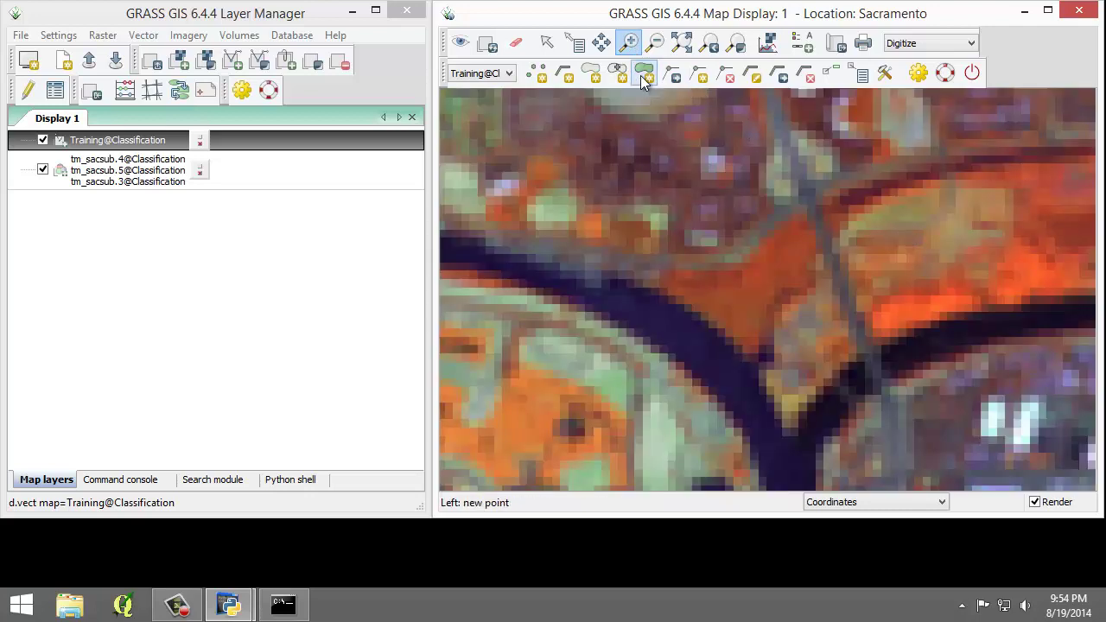
pyautogui.click(680, 288)
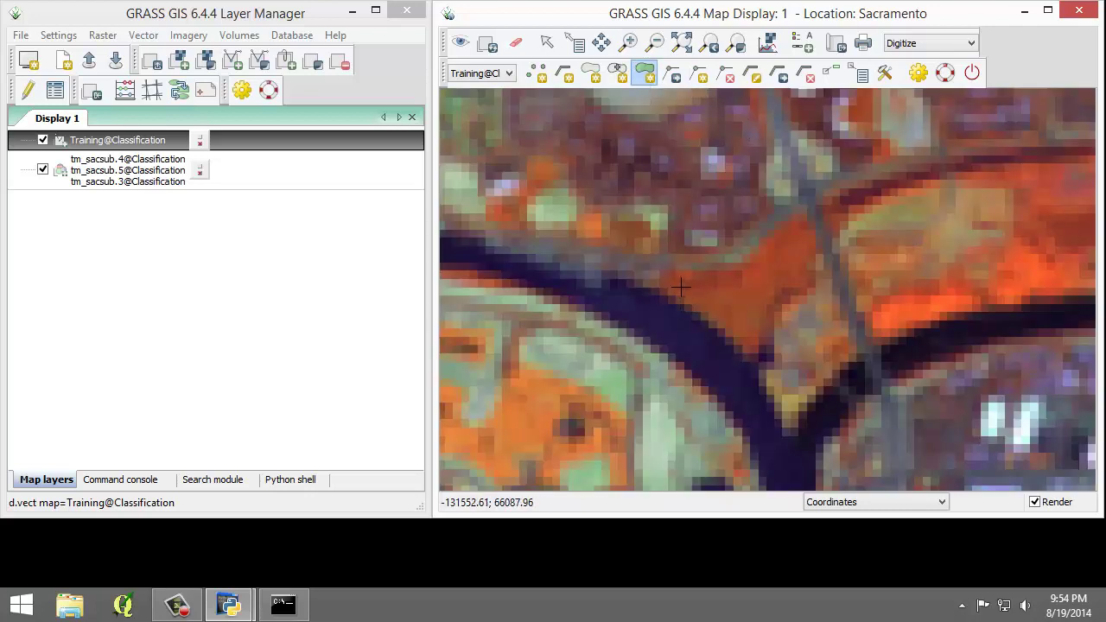
pyautogui.click(748, 344)
pyautogui.click(757, 308)
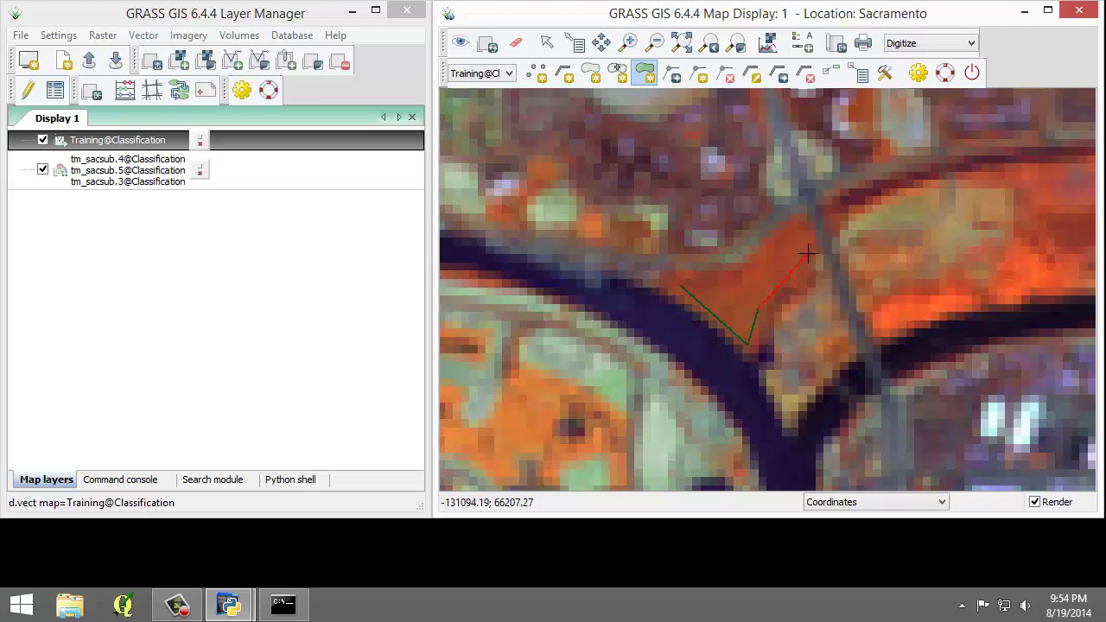
pyautogui.click(812, 255)
pyautogui.click(797, 230)
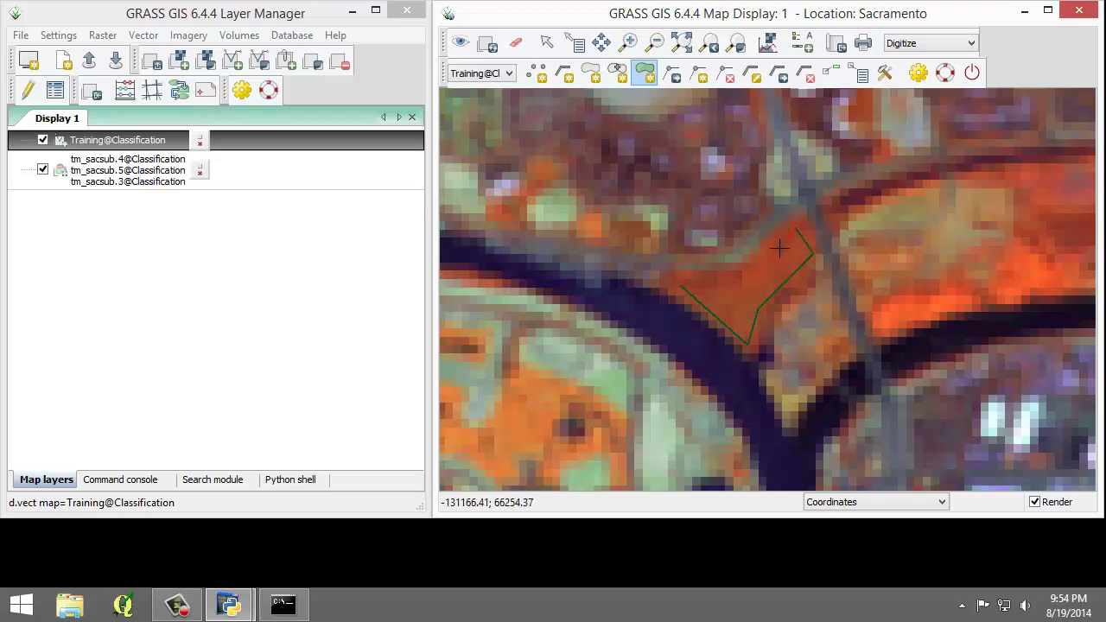
pyautogui.click(743, 291)
pyautogui.rightClick(681, 285)
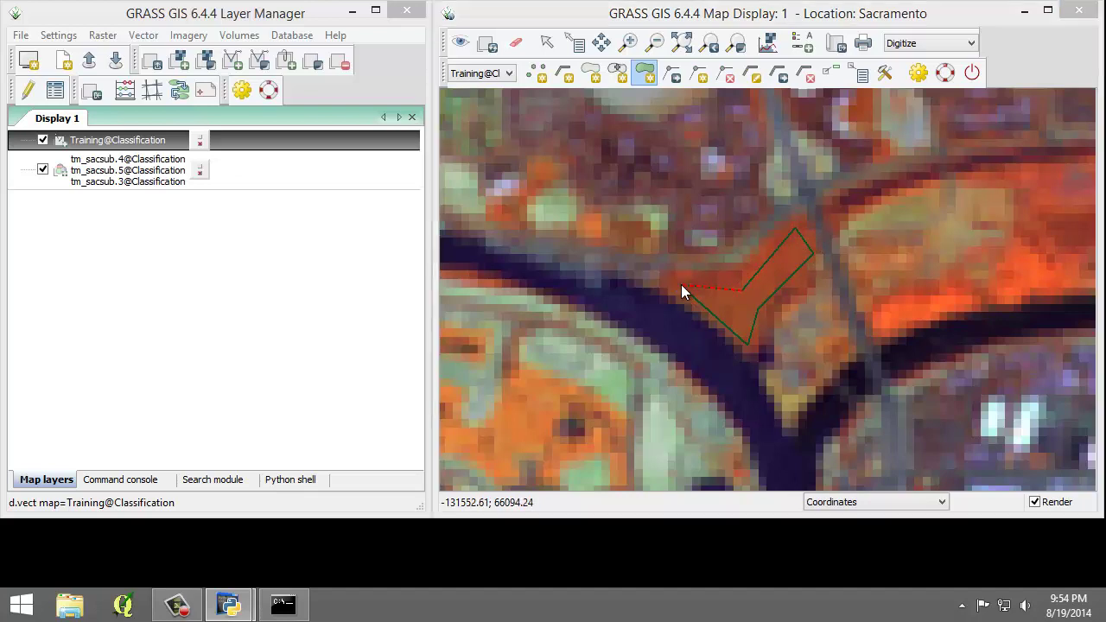
# - Set the description of the vegetation patch's training area to FOREST1 and submit its attributes
pyautogui.click(792, 353)
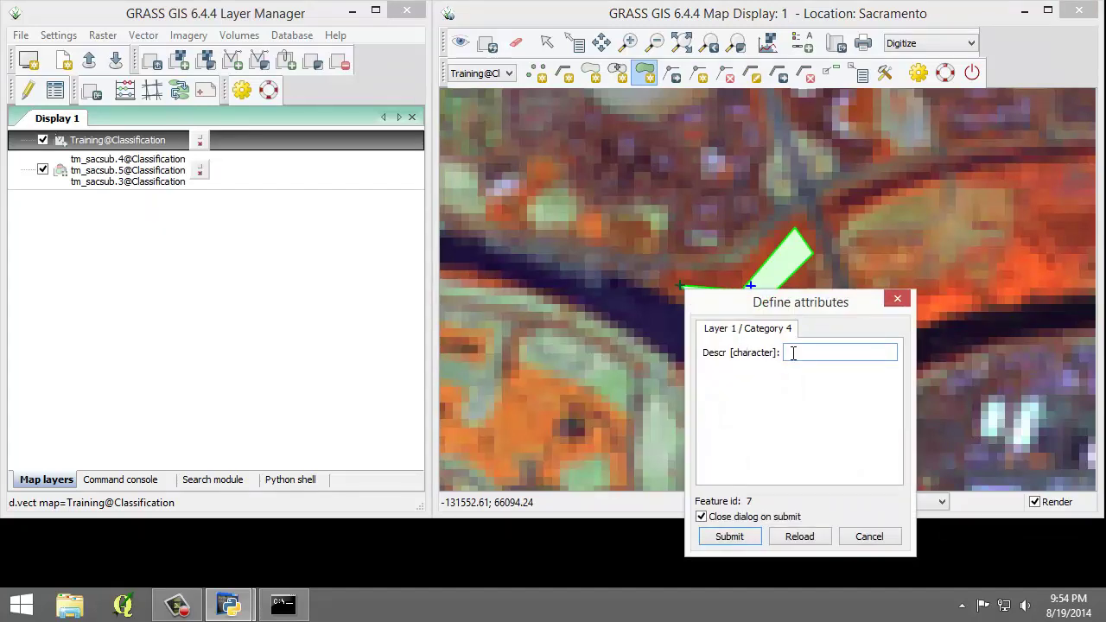
pyautogui.write('FOREST1')
pyautogui.click(728, 538)
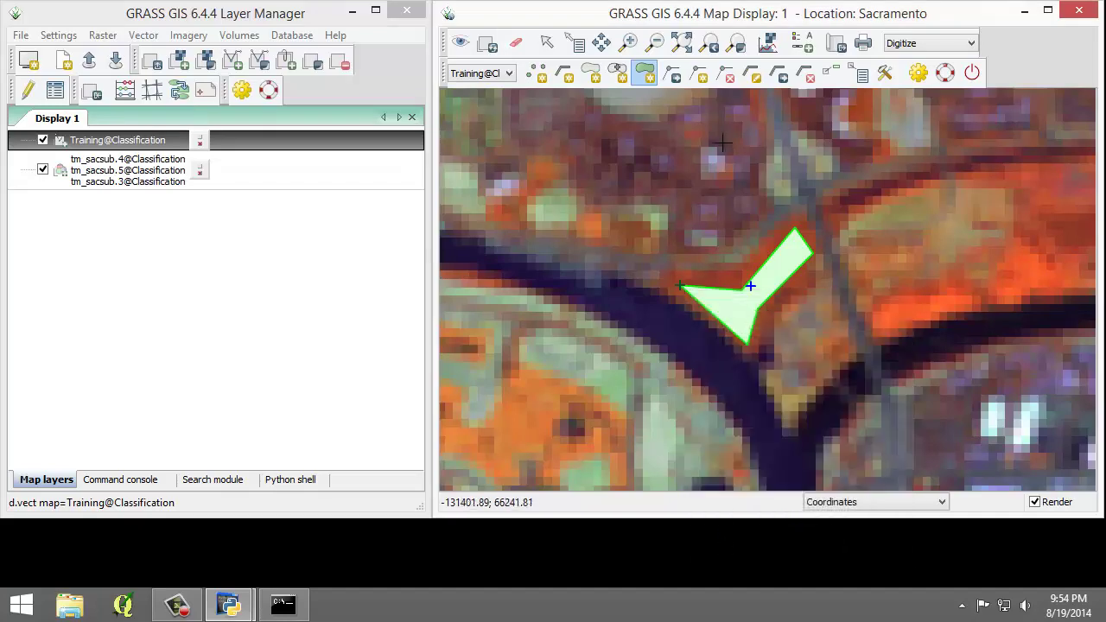
# - Digitize a four-vertex training area over the large bright white rooftop east of the green field in the industrial district
pyautogui.click(712, 44)
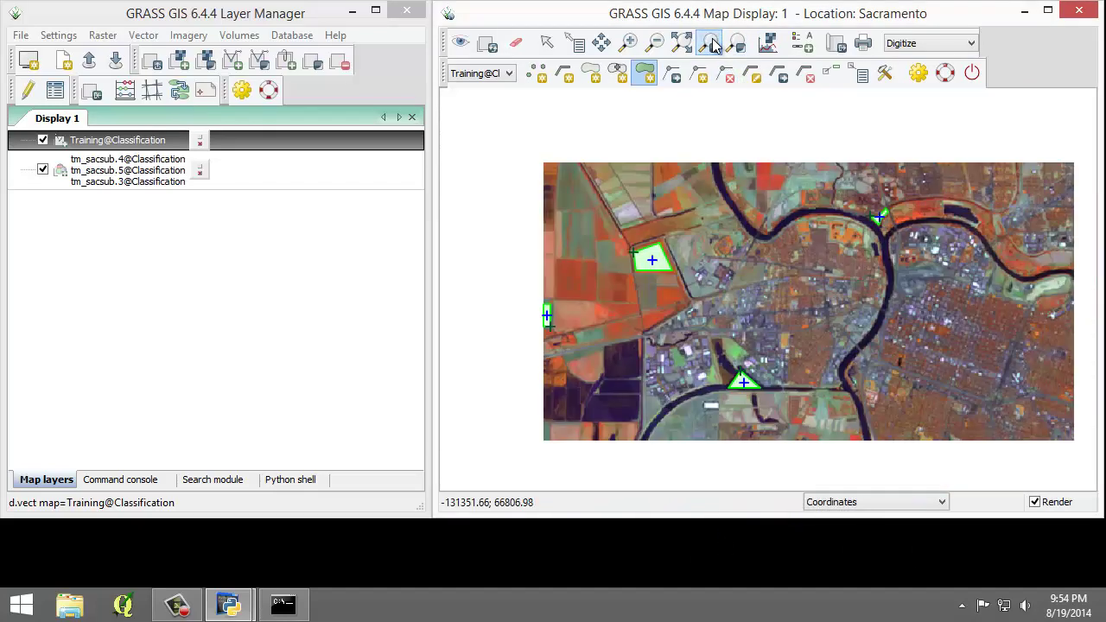
pyautogui.click(629, 44)
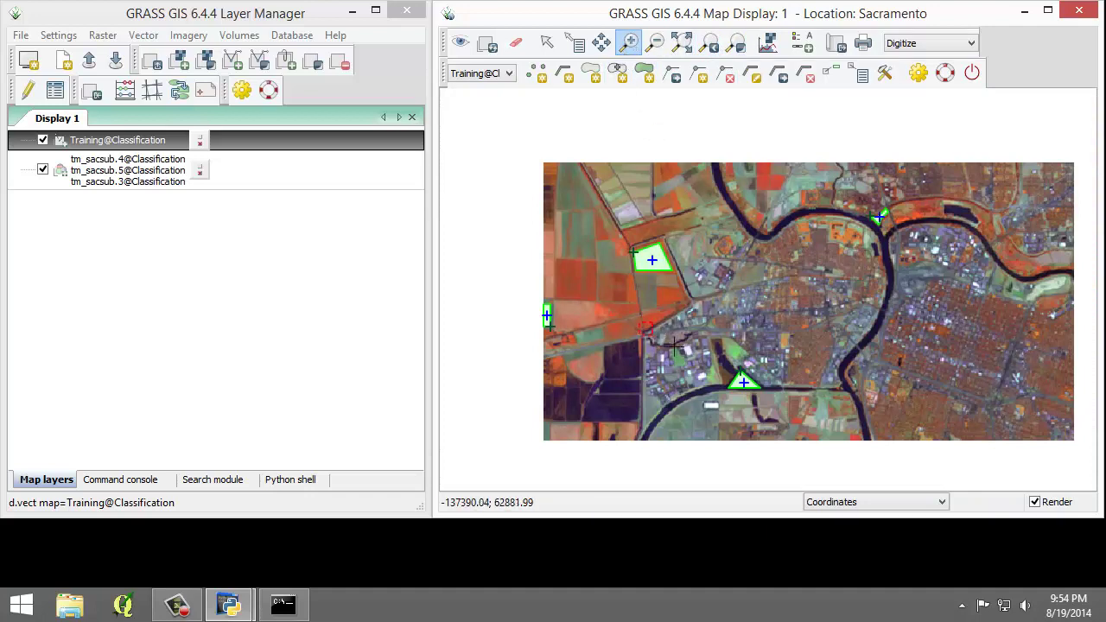
pyautogui.moveTo(673, 345); pyautogui.dragTo(727, 383)
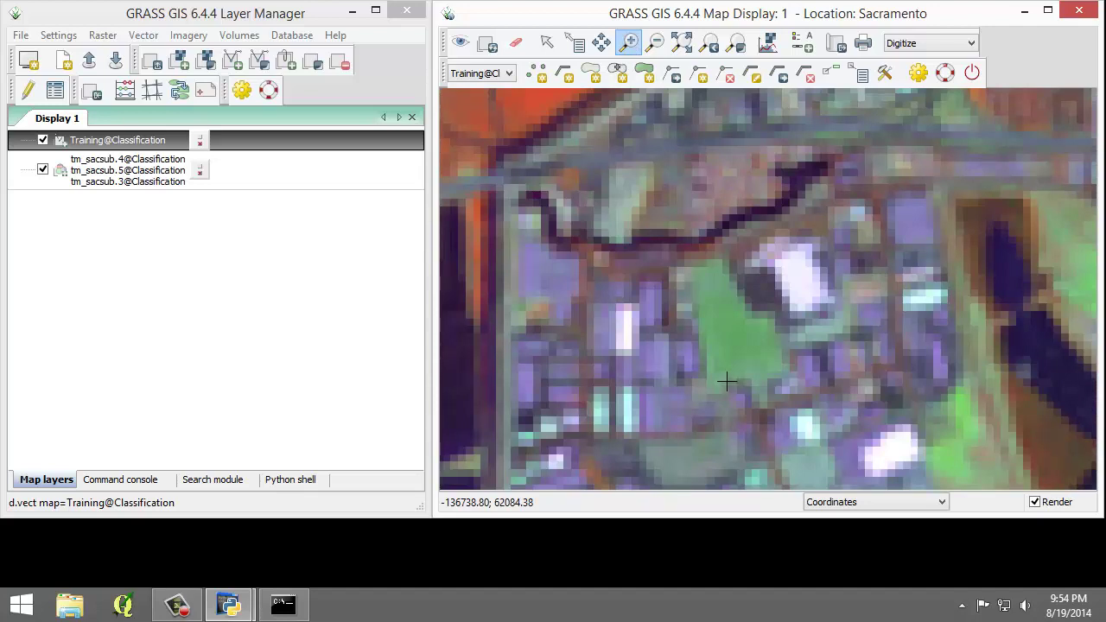
pyautogui.click(645, 72)
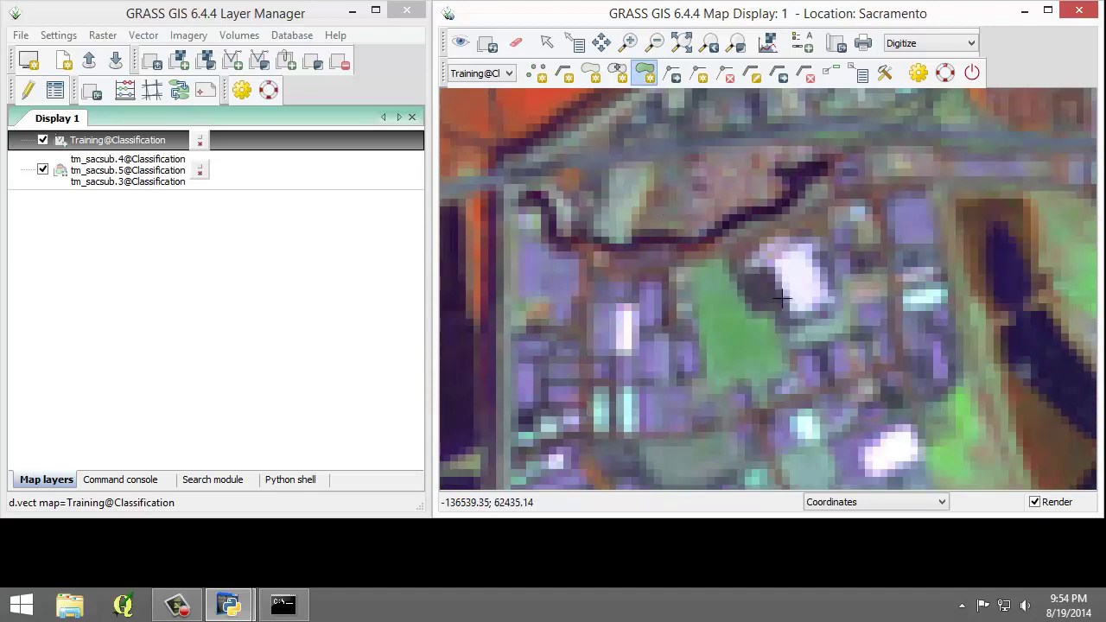
pyautogui.click(778, 266)
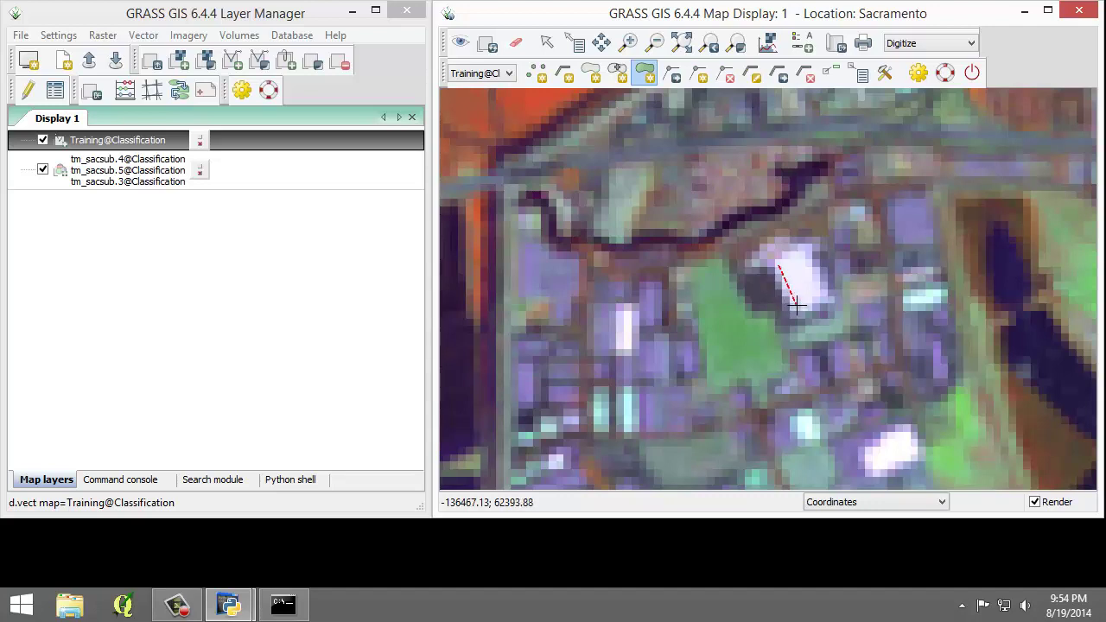
pyautogui.click(793, 306)
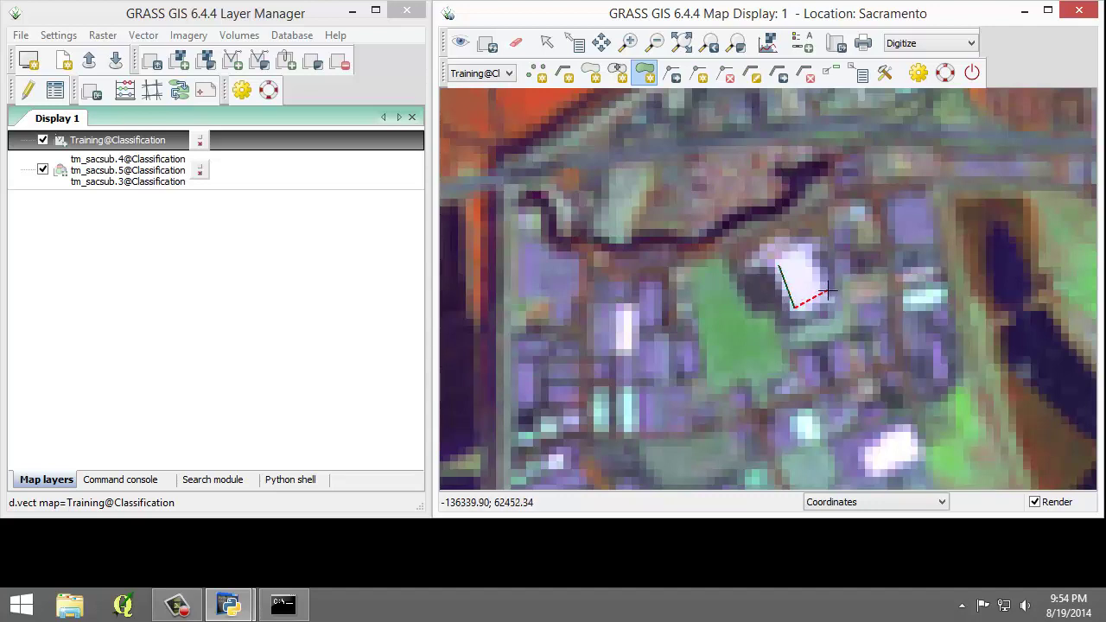
pyautogui.click(828, 292)
pyautogui.click(805, 250)
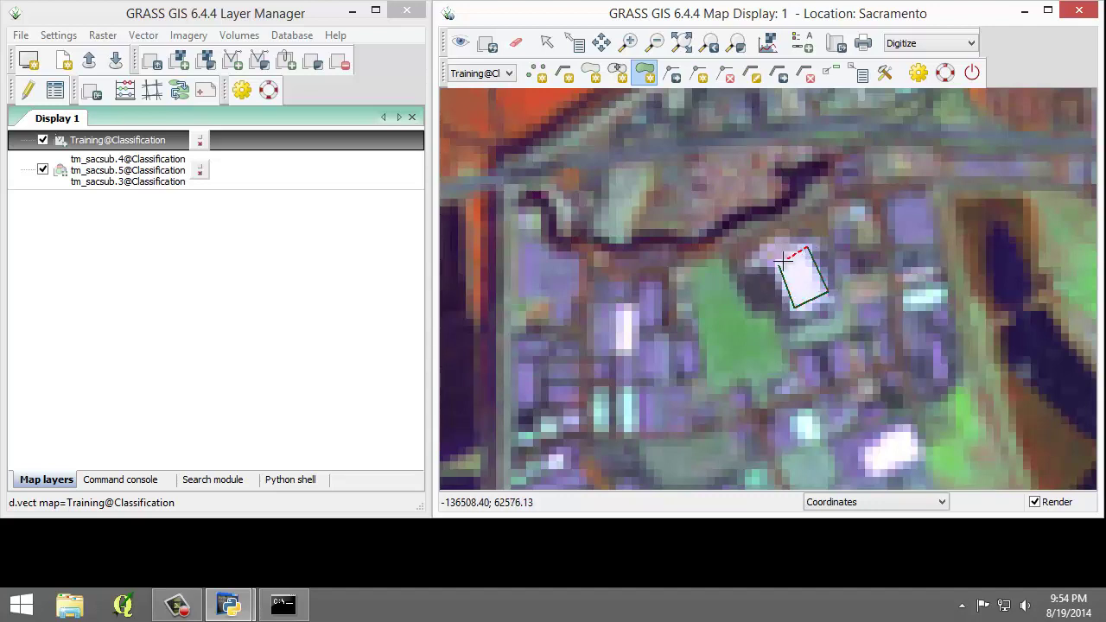
pyautogui.rightClick(779, 265)
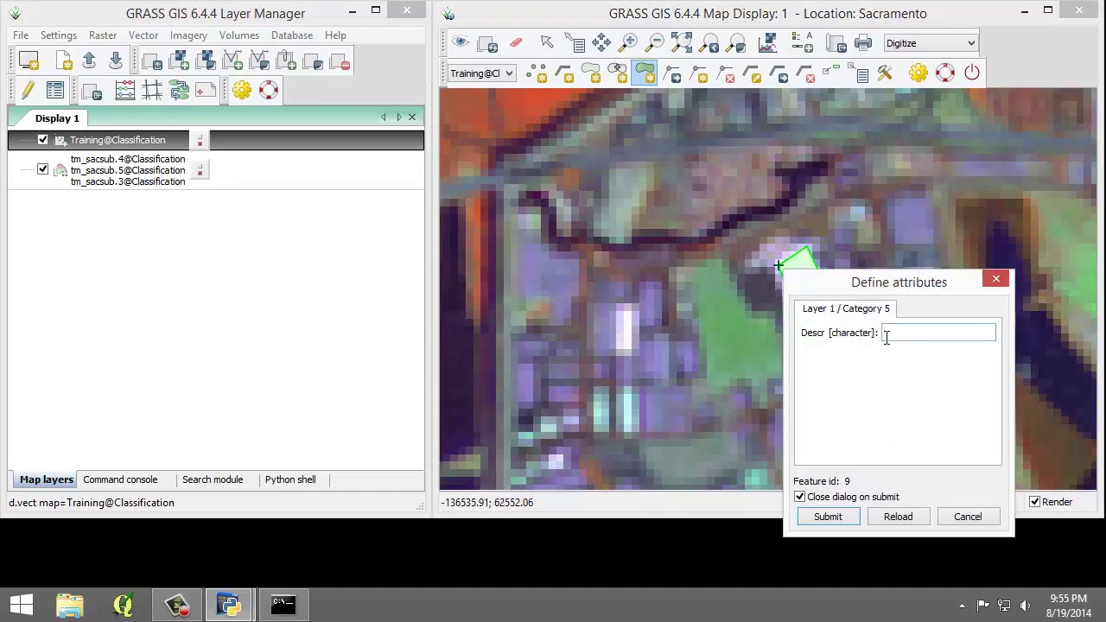
# - Submit the rooftop training area's description as URBAN1, then quit digitizing and save the changes to the Training vector map
pyautogui.write('URBAN1')
pyautogui.click(827, 517)
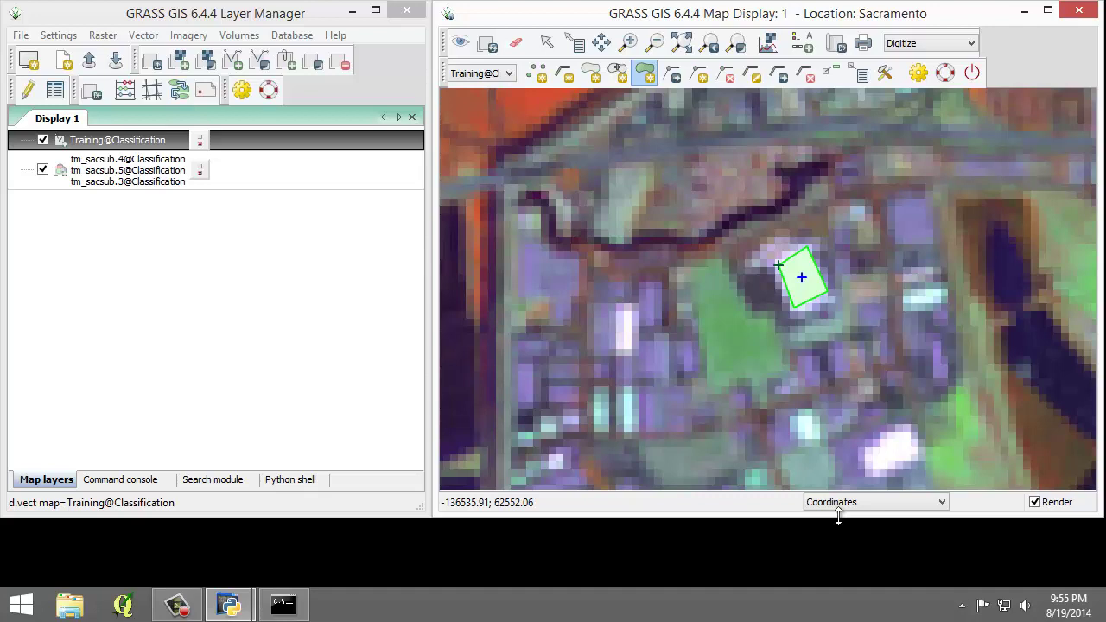
pyautogui.click(973, 72)
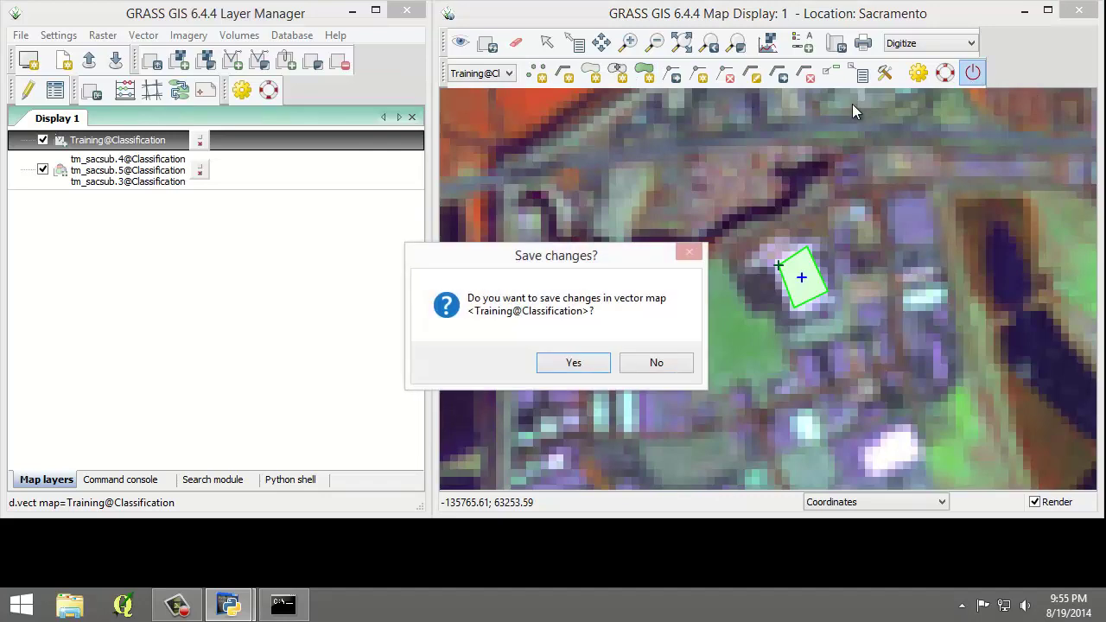
pyautogui.click(573, 364)
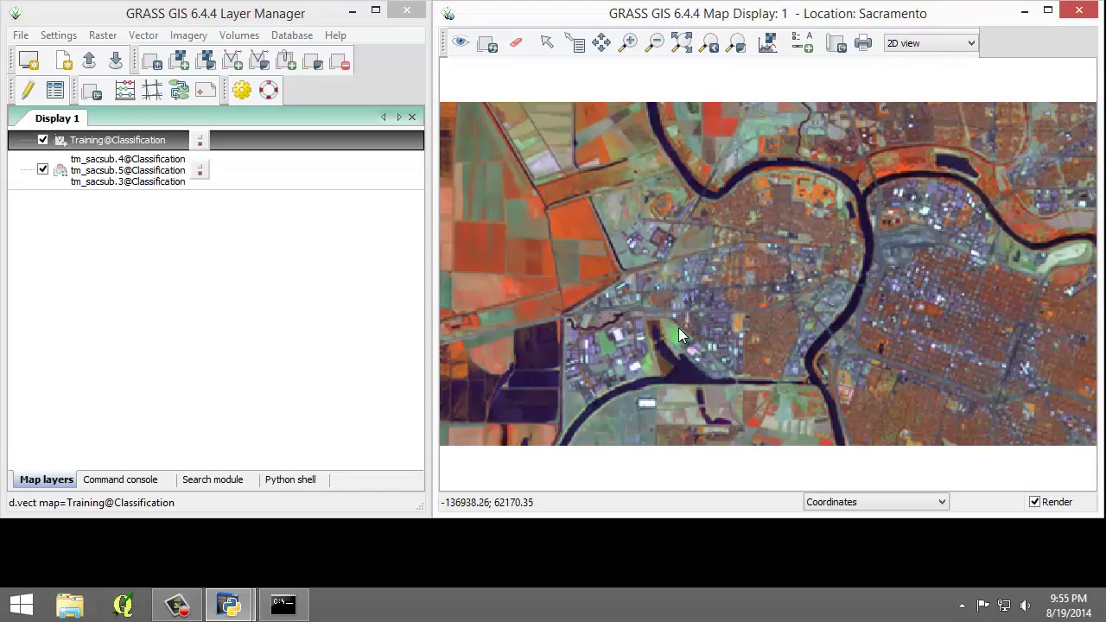
# - Redraw the map display with the saved training areas and try to return to the previous zoom extent
pyautogui.click(249, 374)
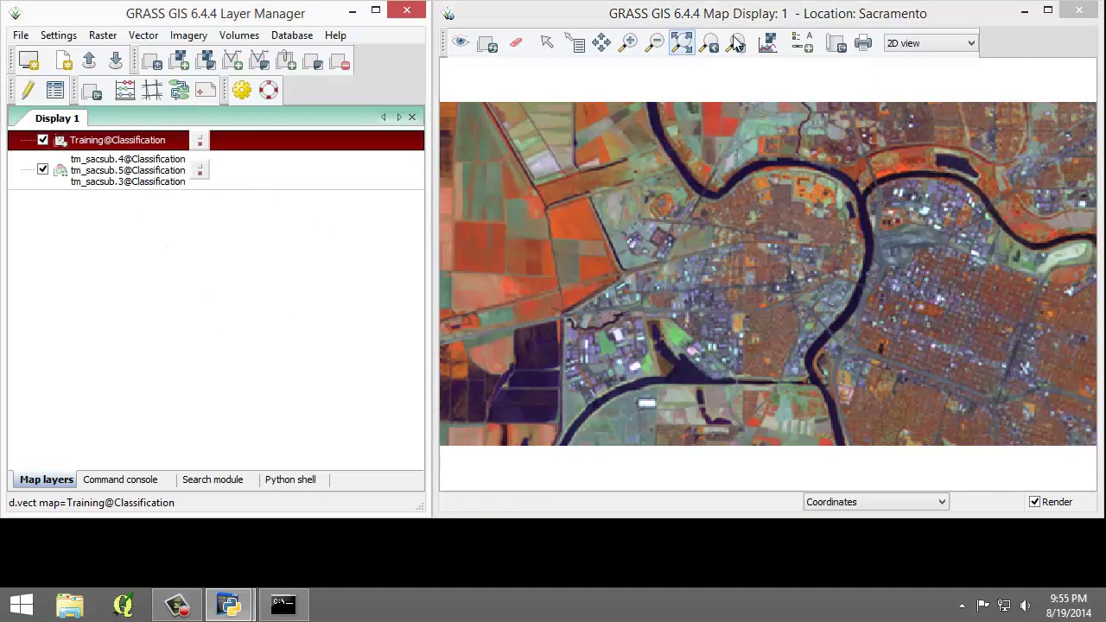
pyautogui.rightClick(119, 144)
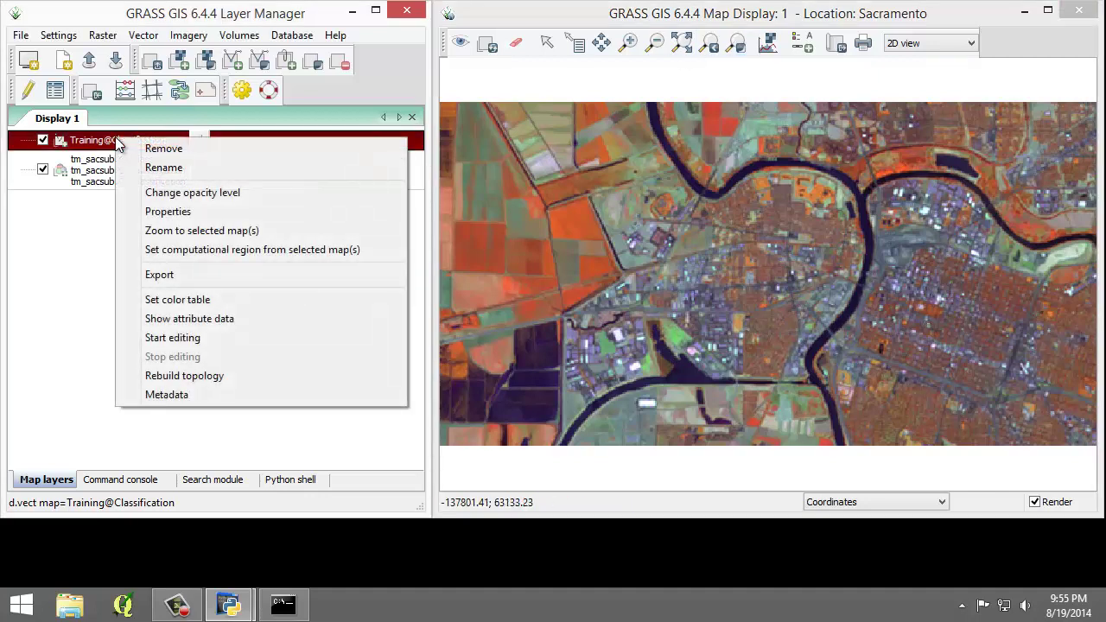
pyautogui.click(88, 244)
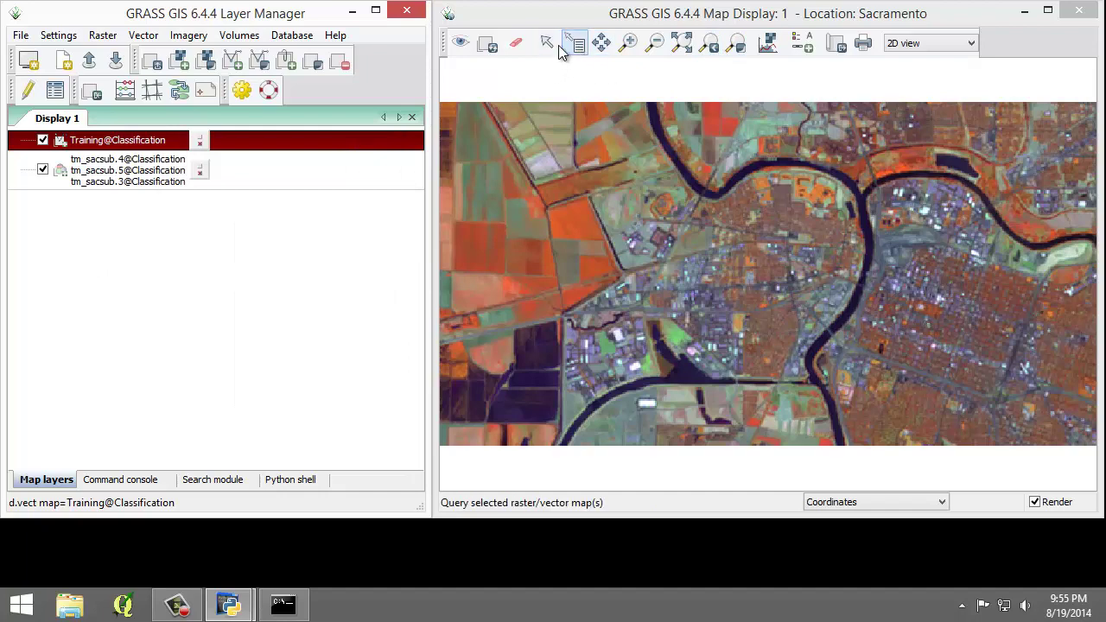
pyautogui.click(490, 45)
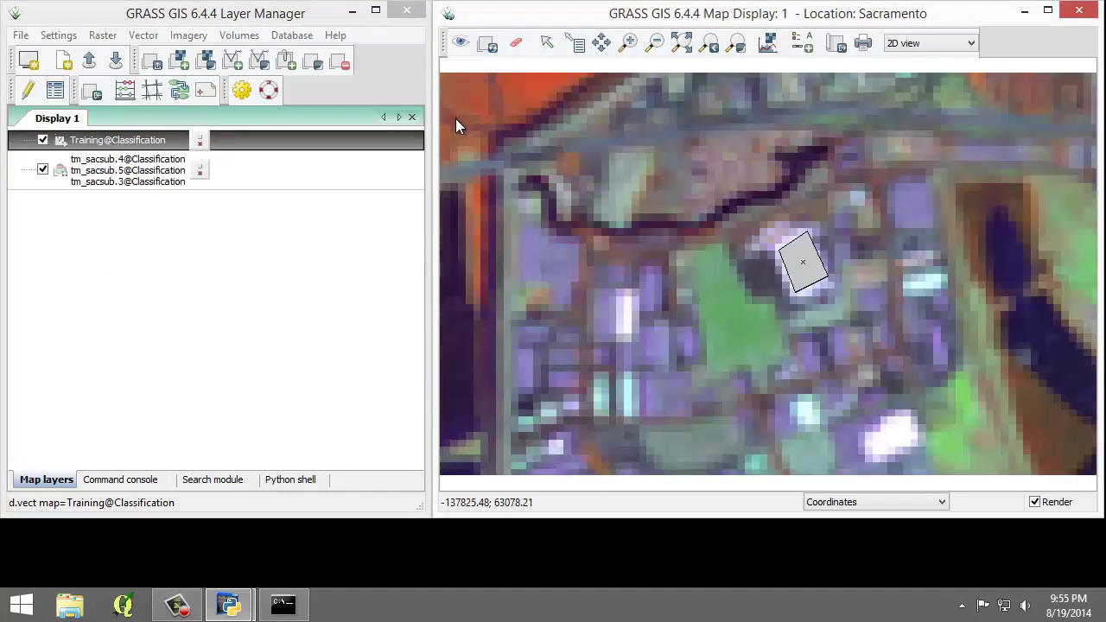
pyautogui.click(709, 44)
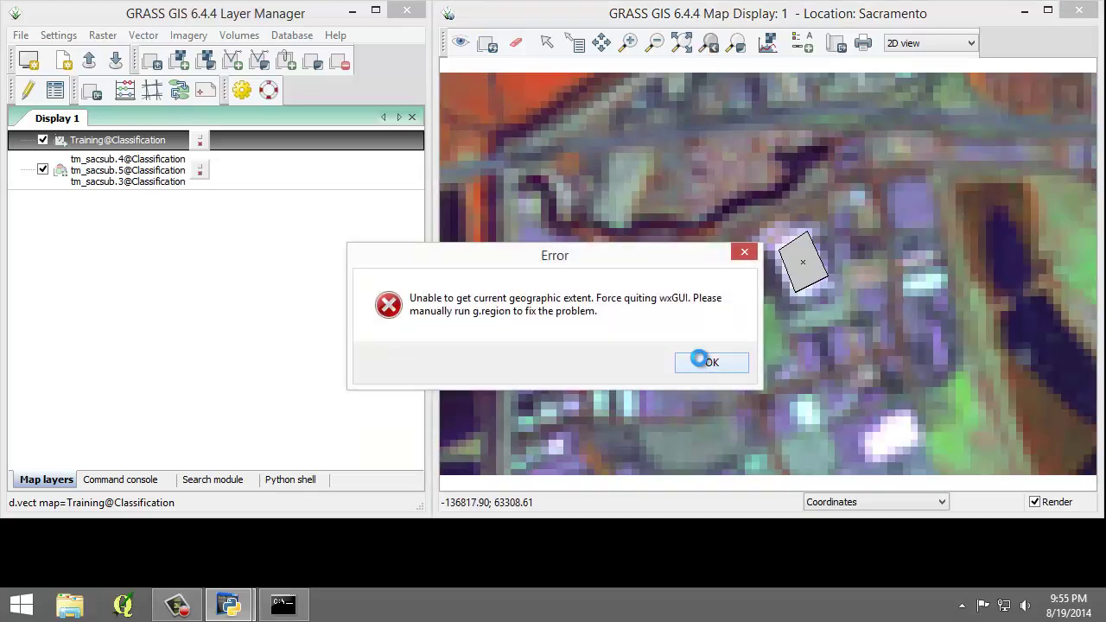
pyautogui.click(699, 360)
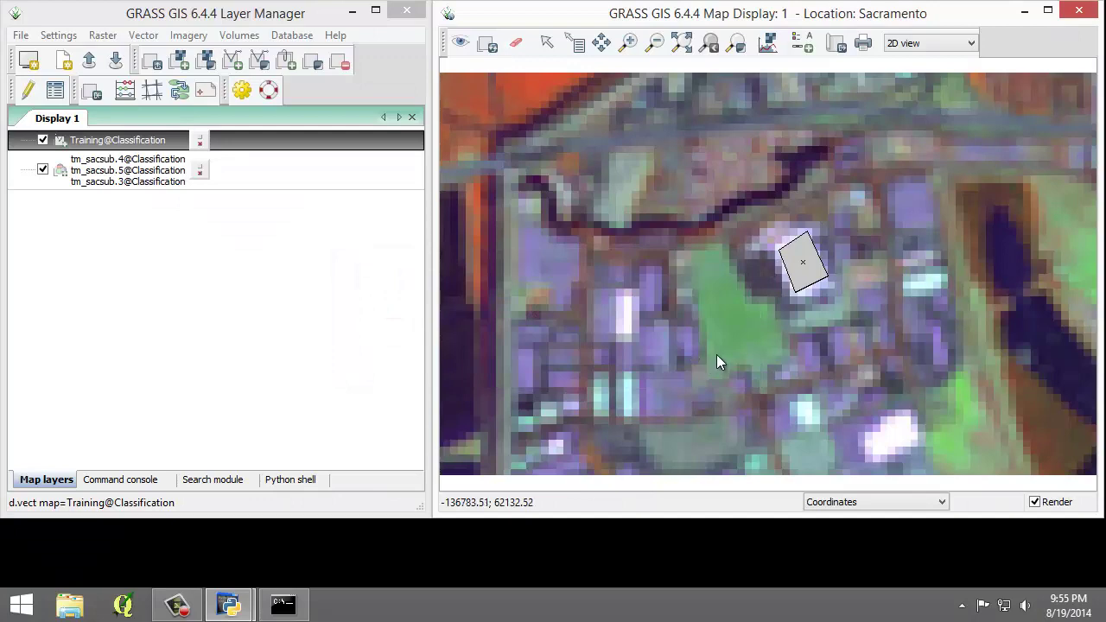
# - Run g.region to set the computational region to match the raster map tm_sacsub.1@Classification, and close the tool
pyautogui.click(97, 37)
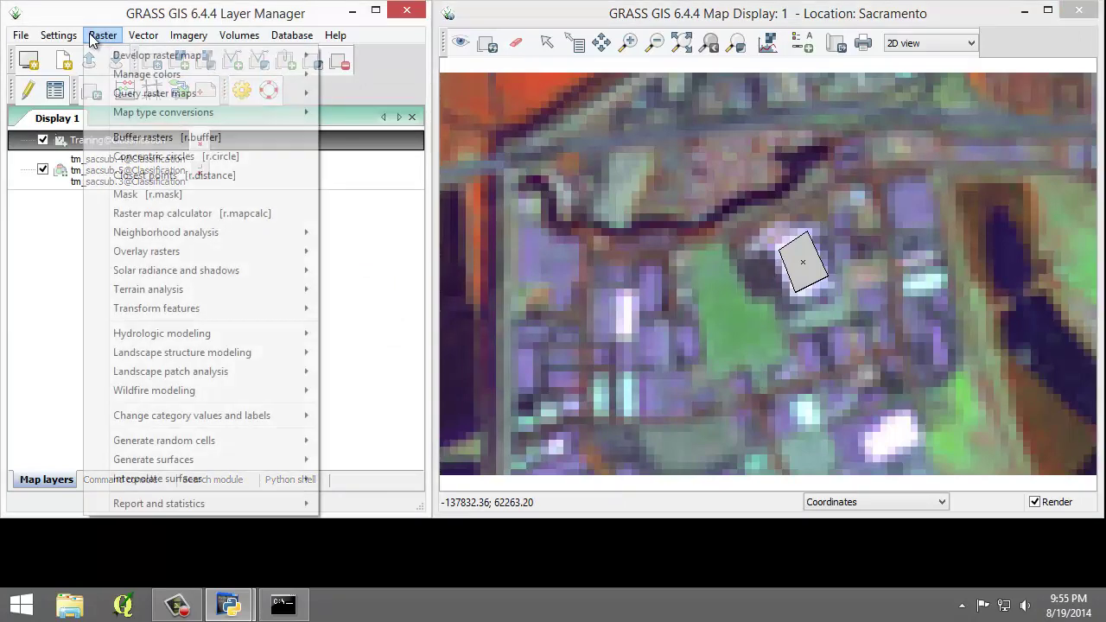
pyautogui.moveTo(81, 54)
pyautogui.click(296, 75)
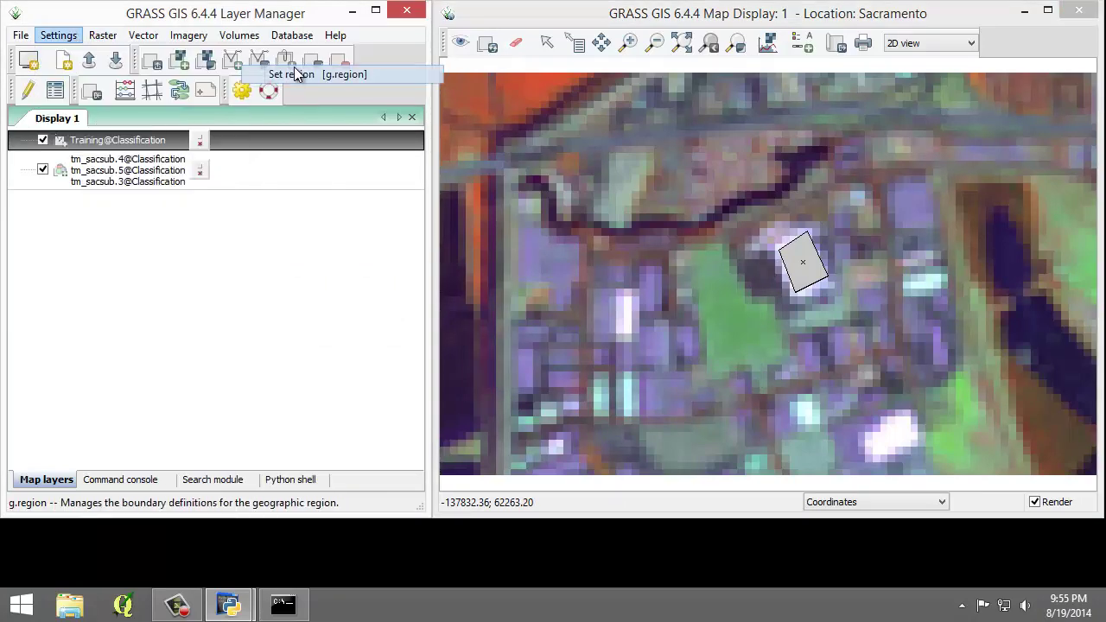
pyautogui.click(681, 252)
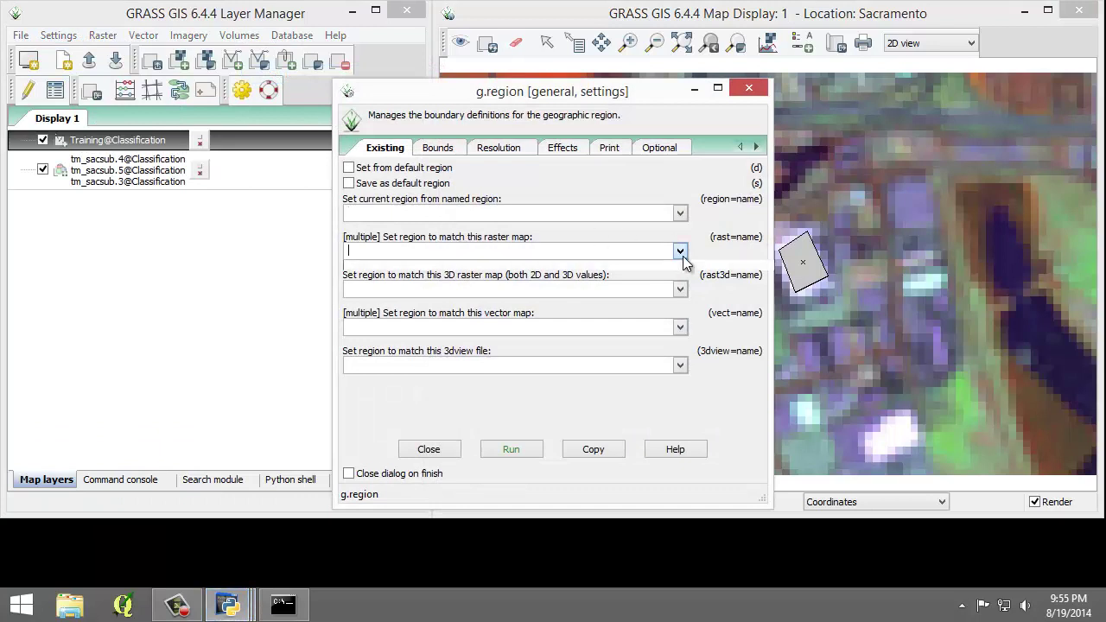
pyautogui.click(435, 285)
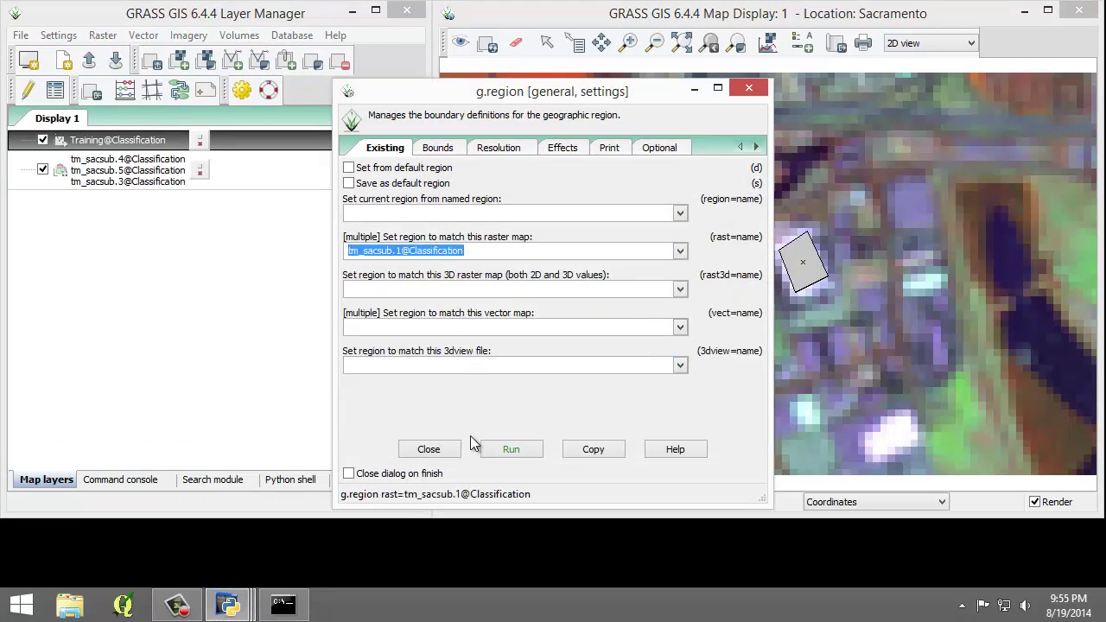
pyautogui.click(509, 450)
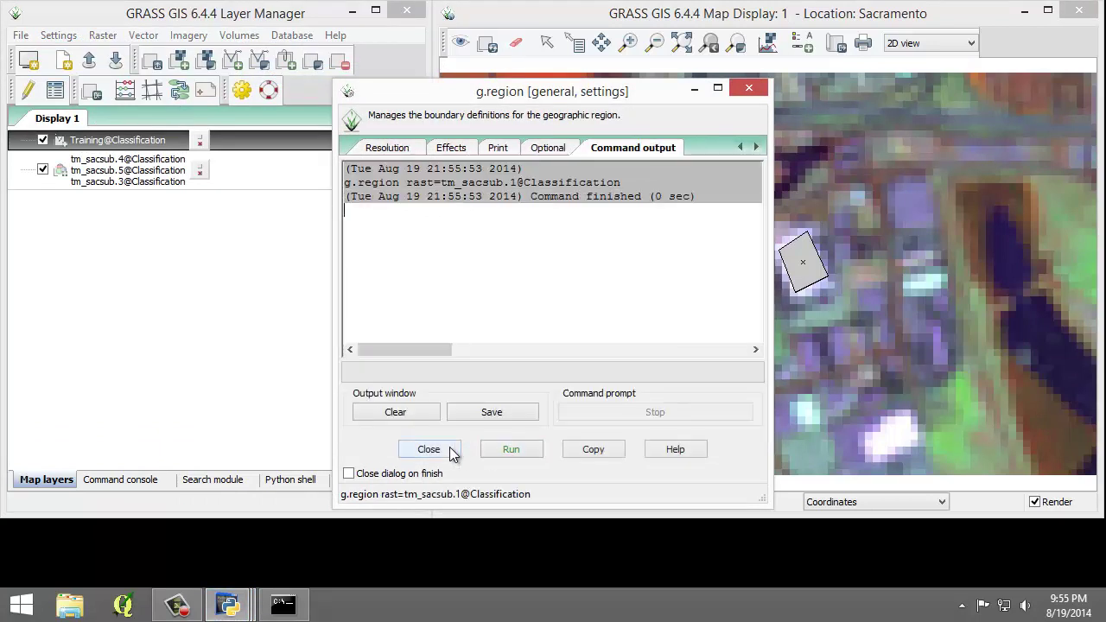
pyautogui.click(429, 449)
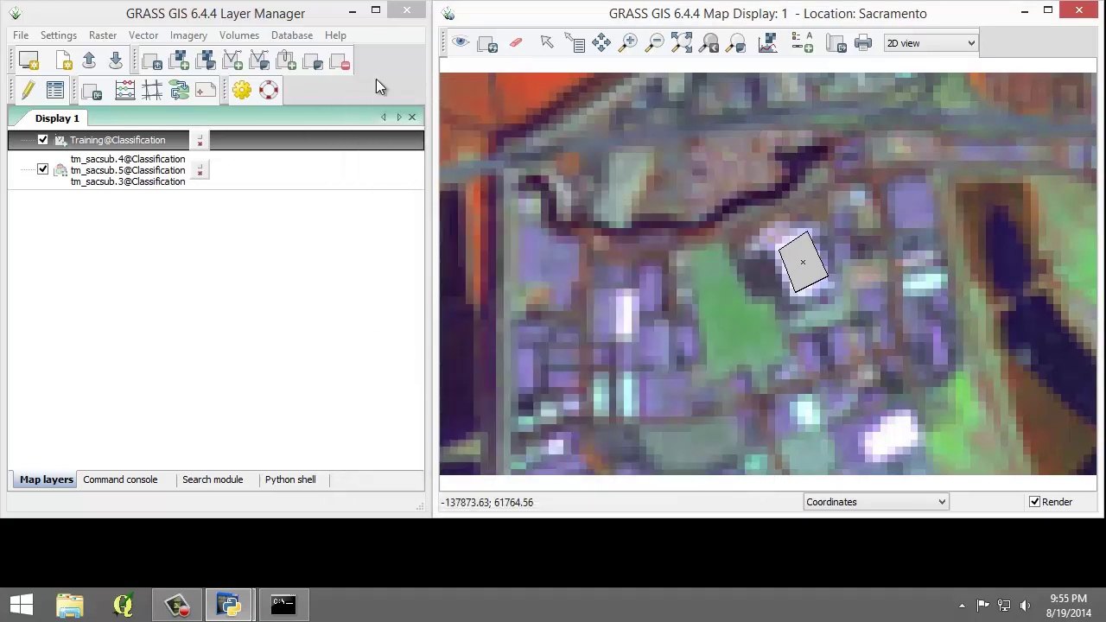
# - Redraw the map display and zoom it to the full extent of the tm_sacsub RGB composite layer
pyautogui.click(492, 43)
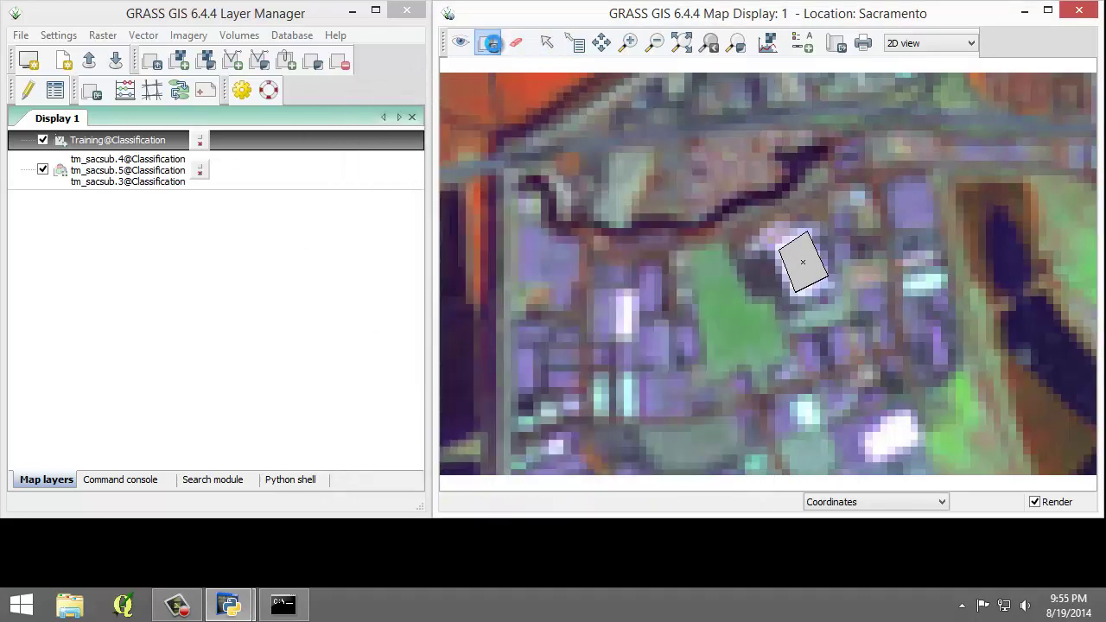
pyautogui.click(684, 45)
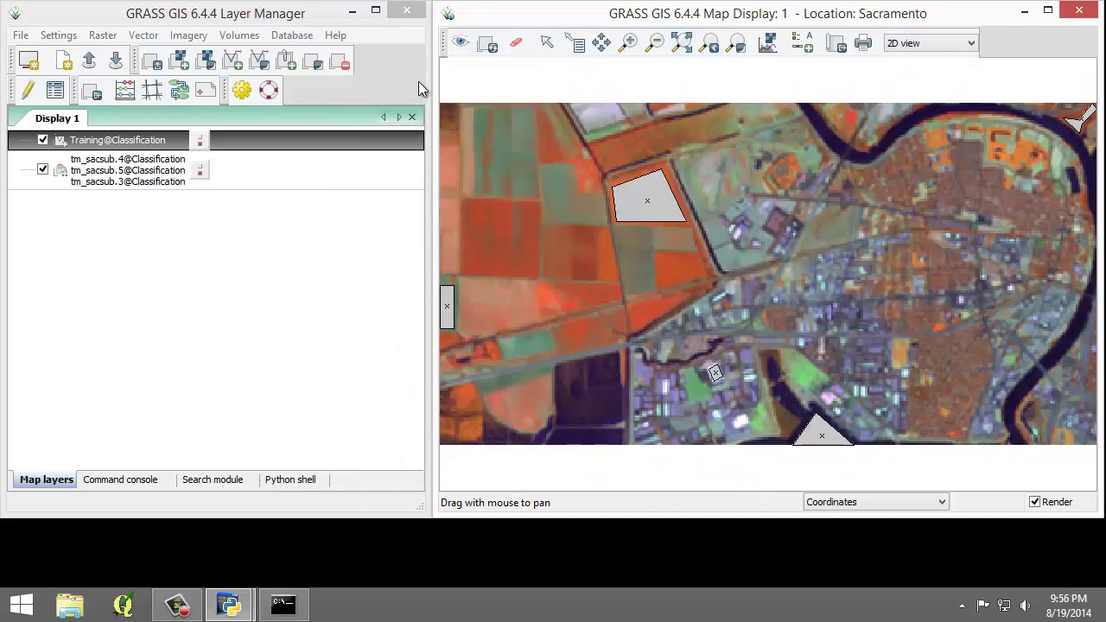
pyautogui.rightClick(118, 169)
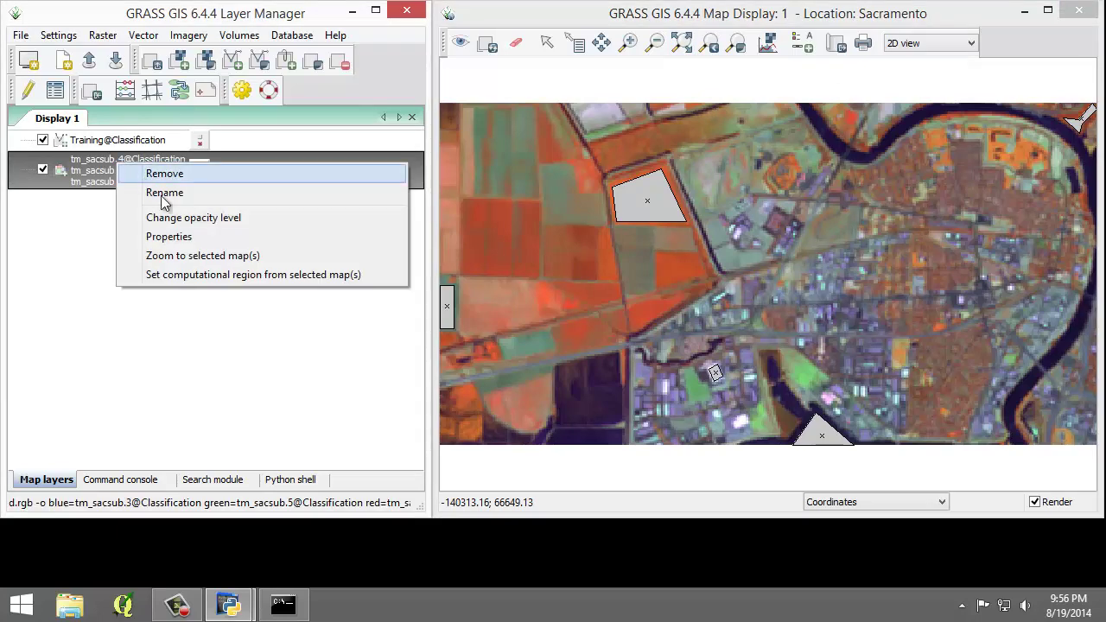
pyautogui.click(193, 255)
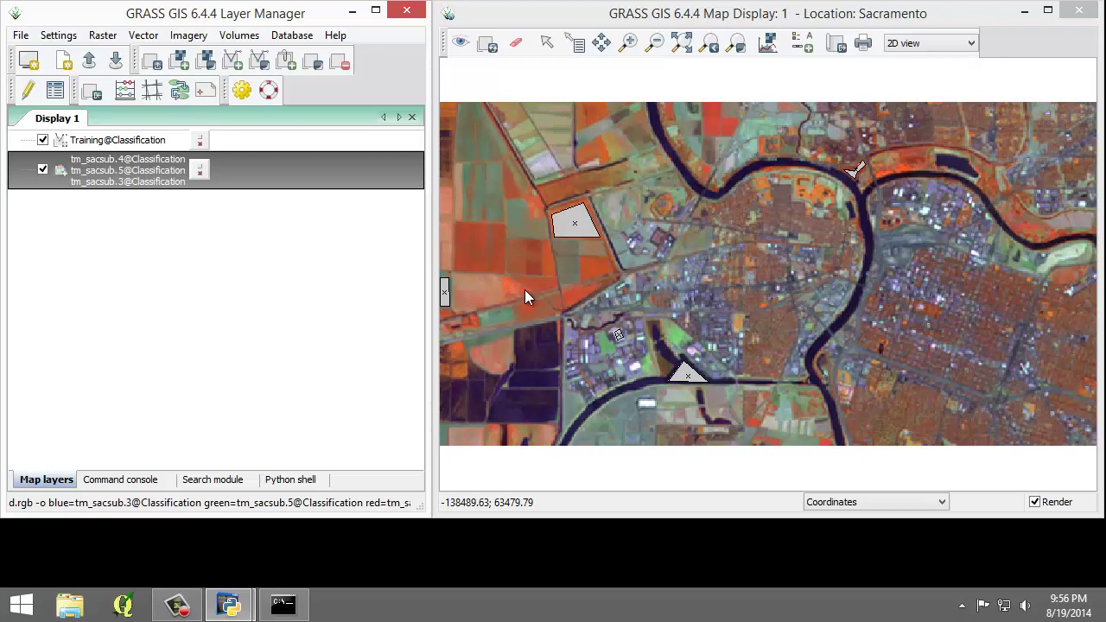
# - Set up a v.to.rast vector-to-raster conversion with Training@Classification as input and TrainingAreas as the output raster name
pyautogui.click(154, 38)
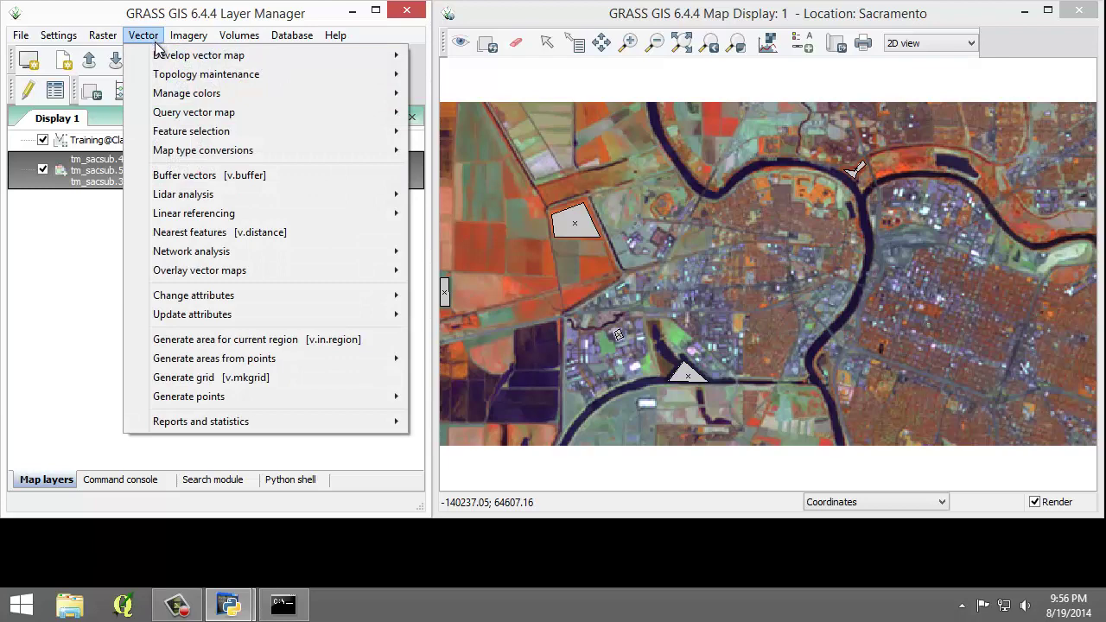
pyautogui.moveTo(239, 151)
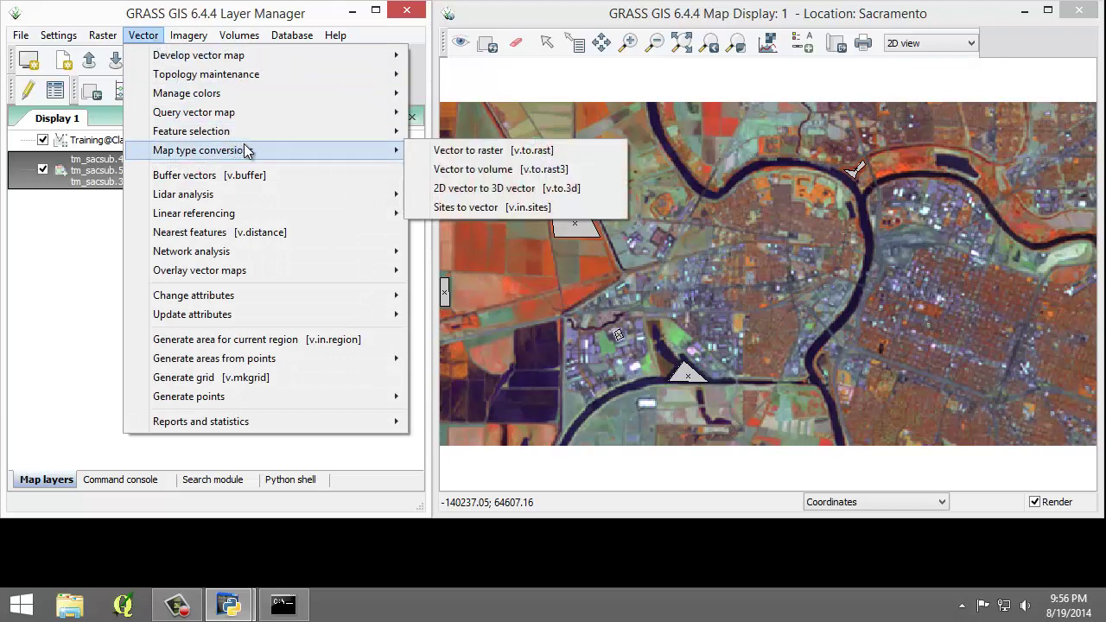
pyautogui.click(453, 153)
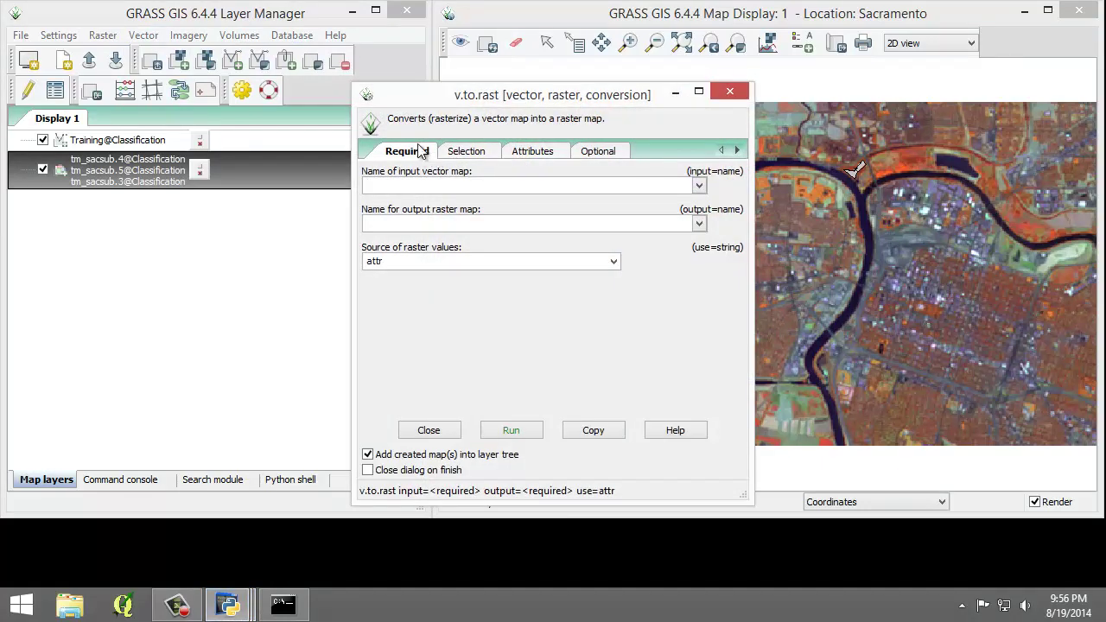
pyautogui.click(416, 154)
pyautogui.click(699, 185)
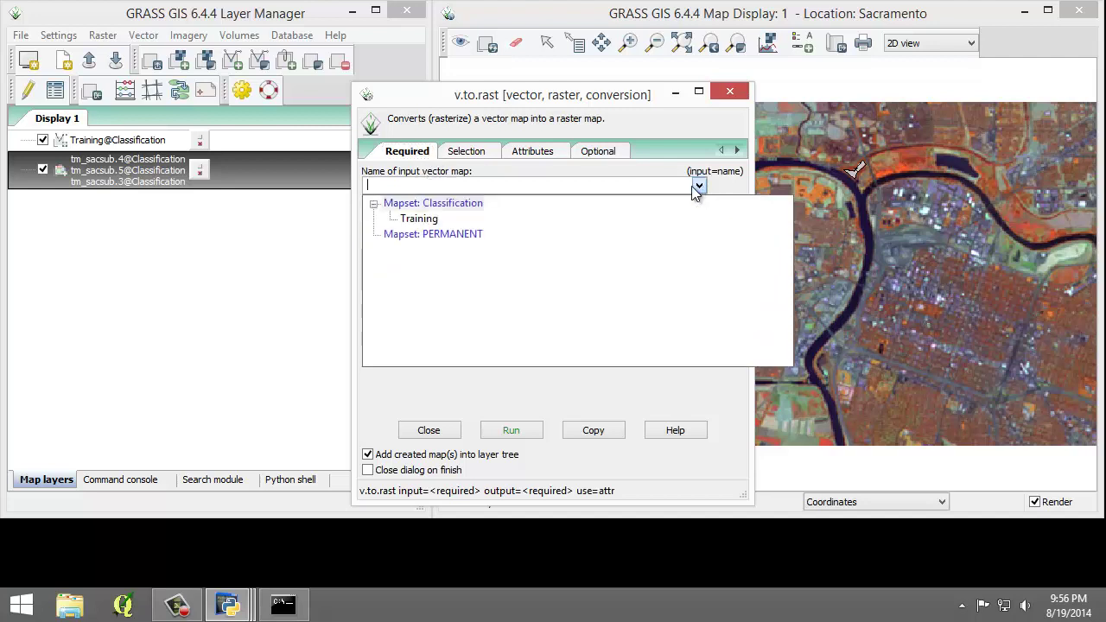
pyautogui.click(433, 219)
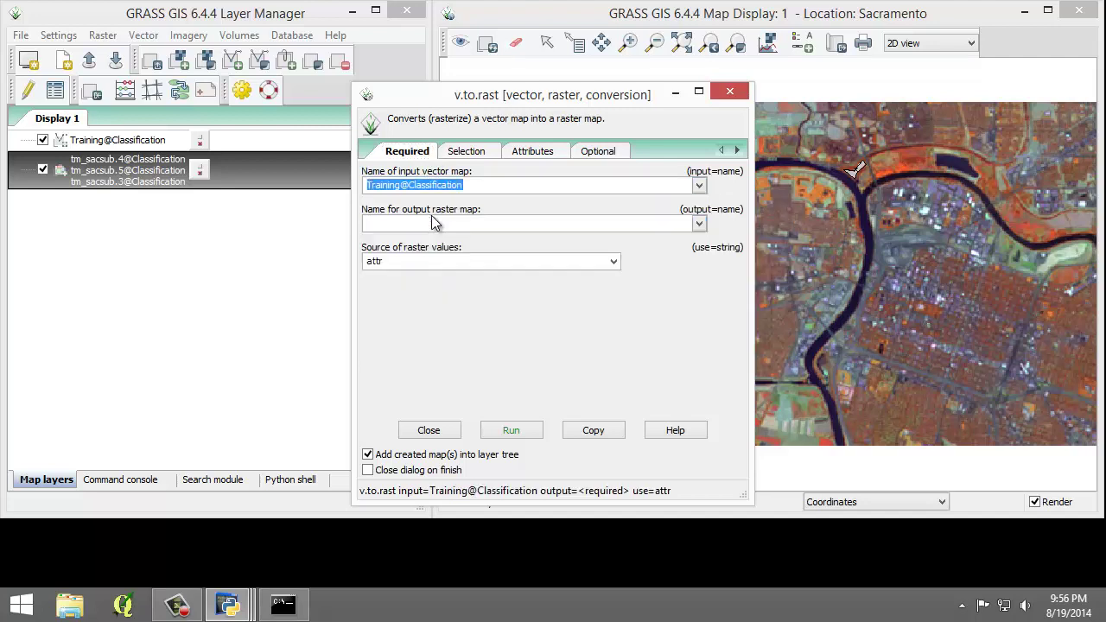
pyautogui.click(433, 224)
pyautogui.write('T')
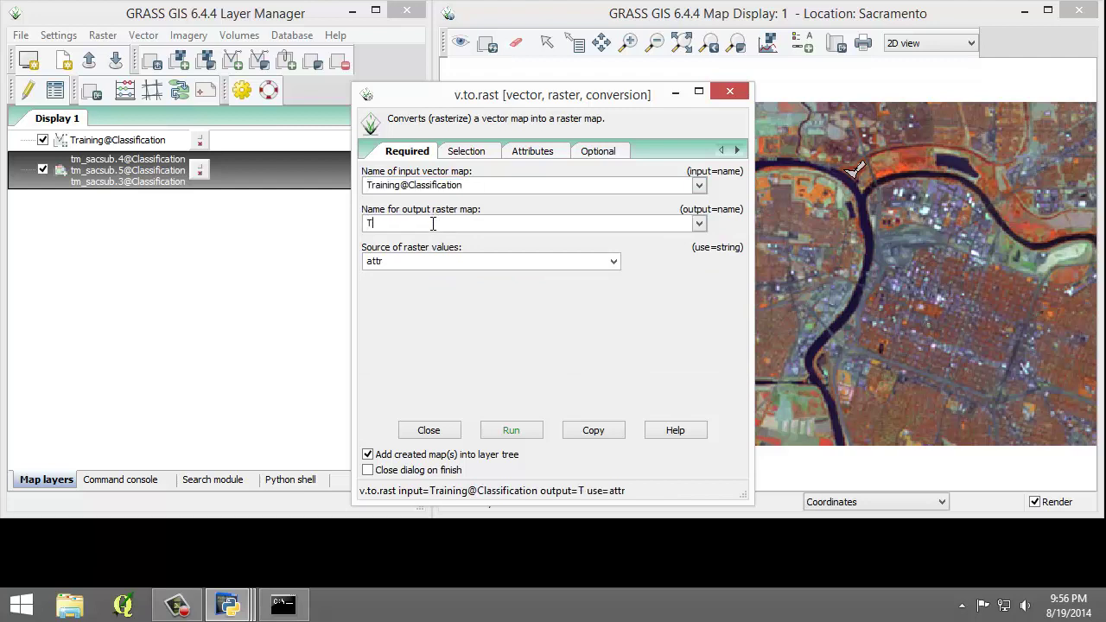
pyautogui.write('rainingAreas')
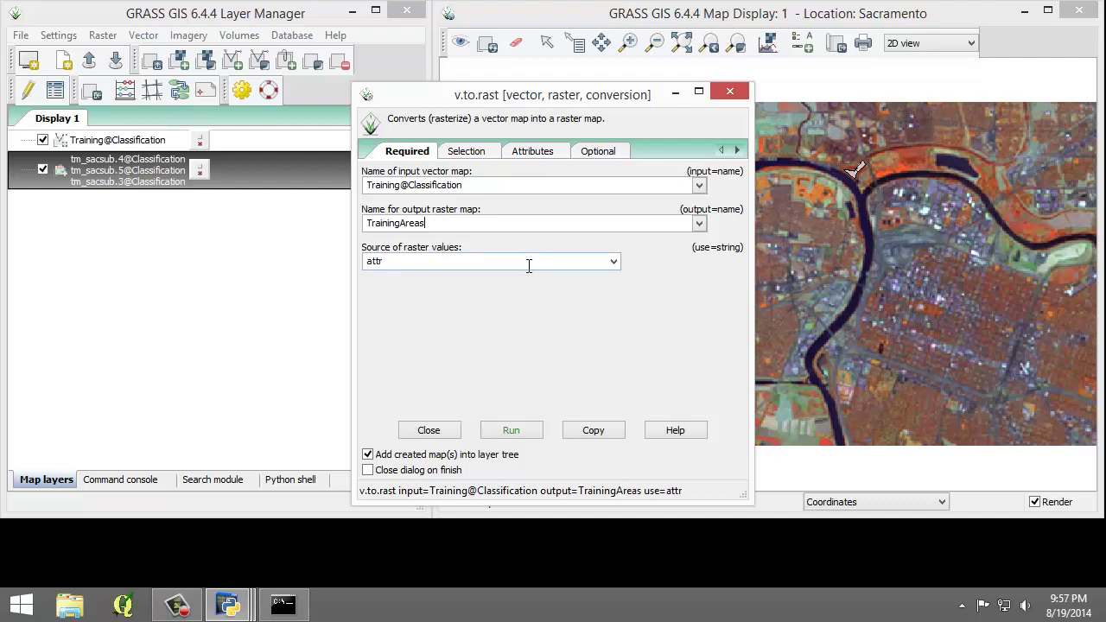
# - Use the category column for raster values and Descr for category labels, then run the v.to.rast conversion and close the tool
pyautogui.click(530, 150)
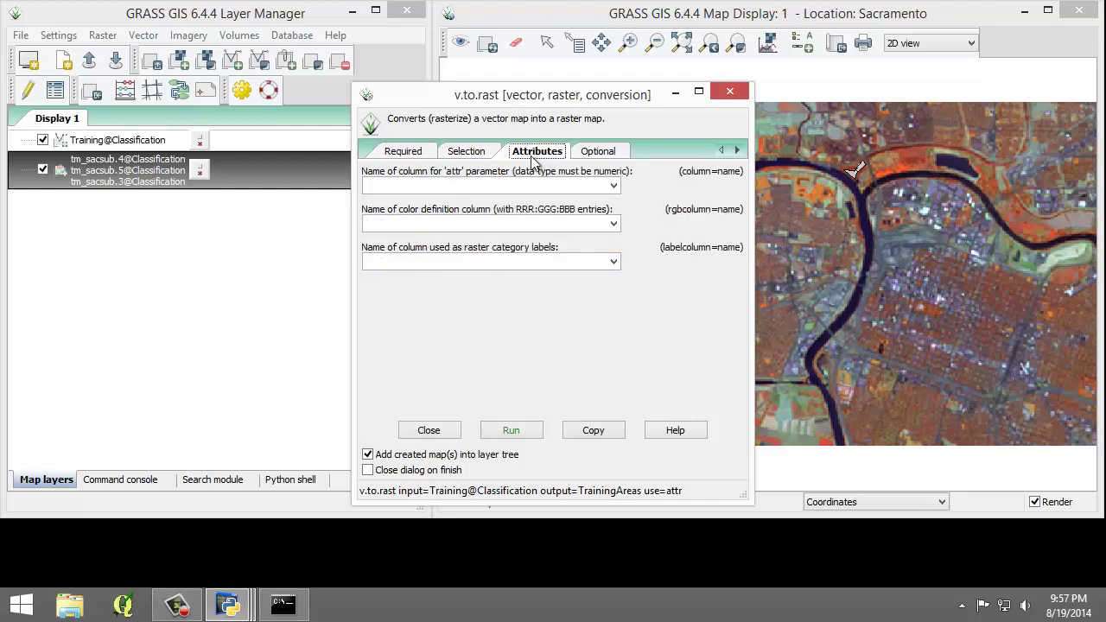
pyautogui.click(613, 185)
pyautogui.click(483, 202)
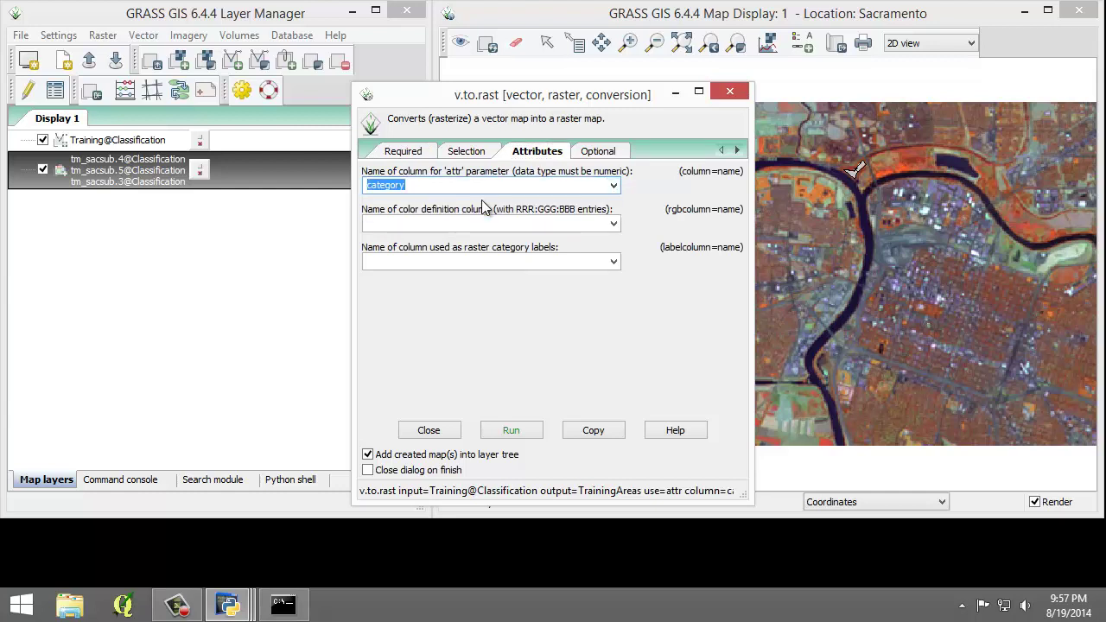
pyautogui.click(613, 262)
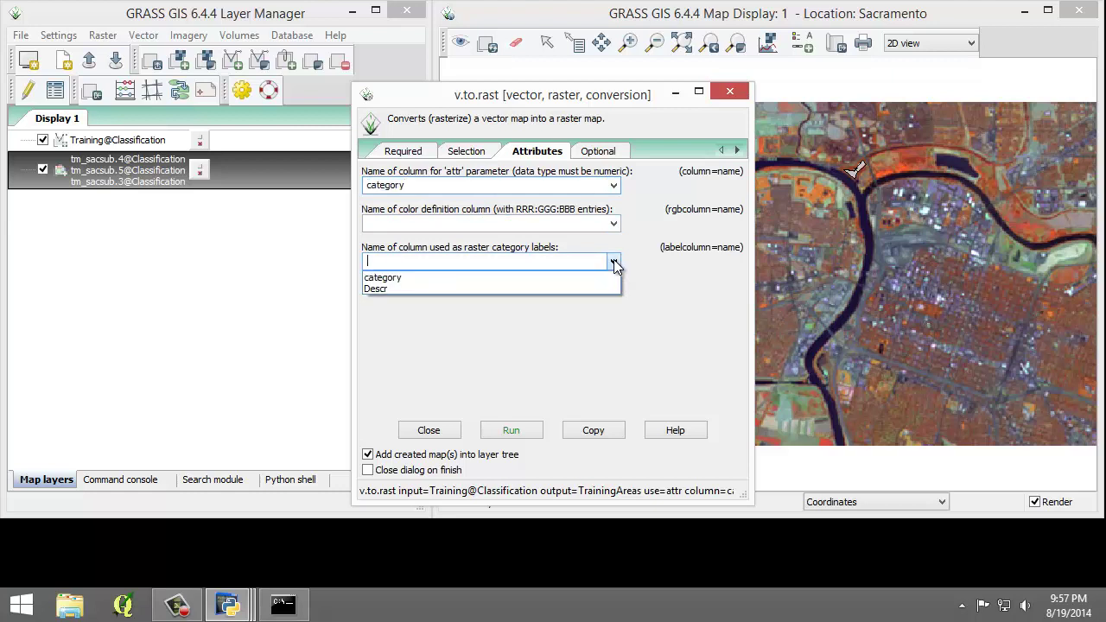
pyautogui.click(435, 290)
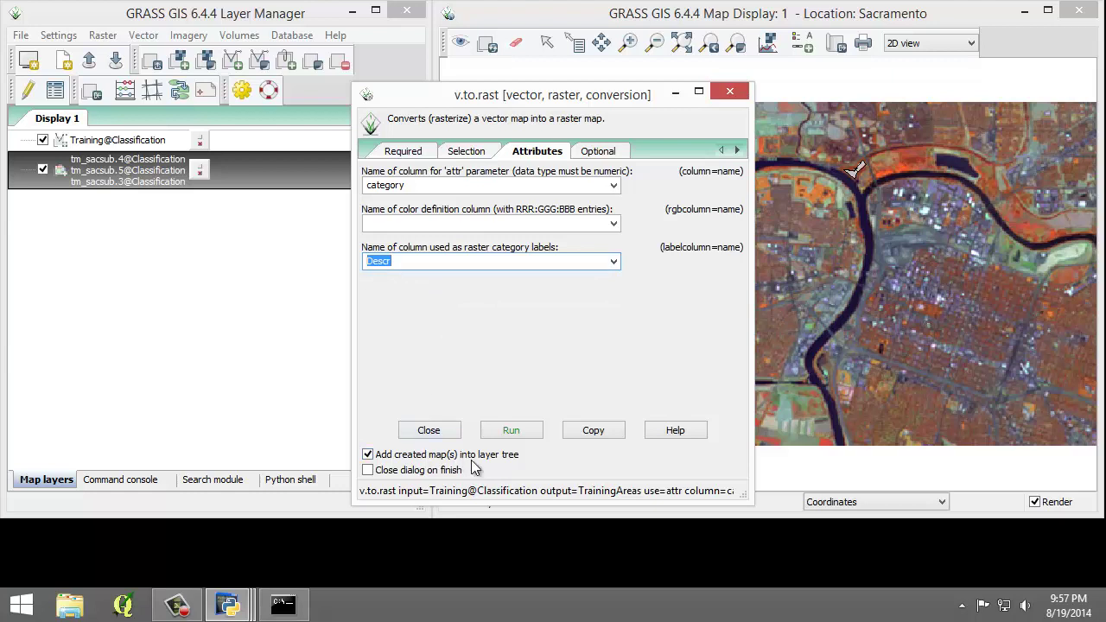
pyautogui.click(512, 429)
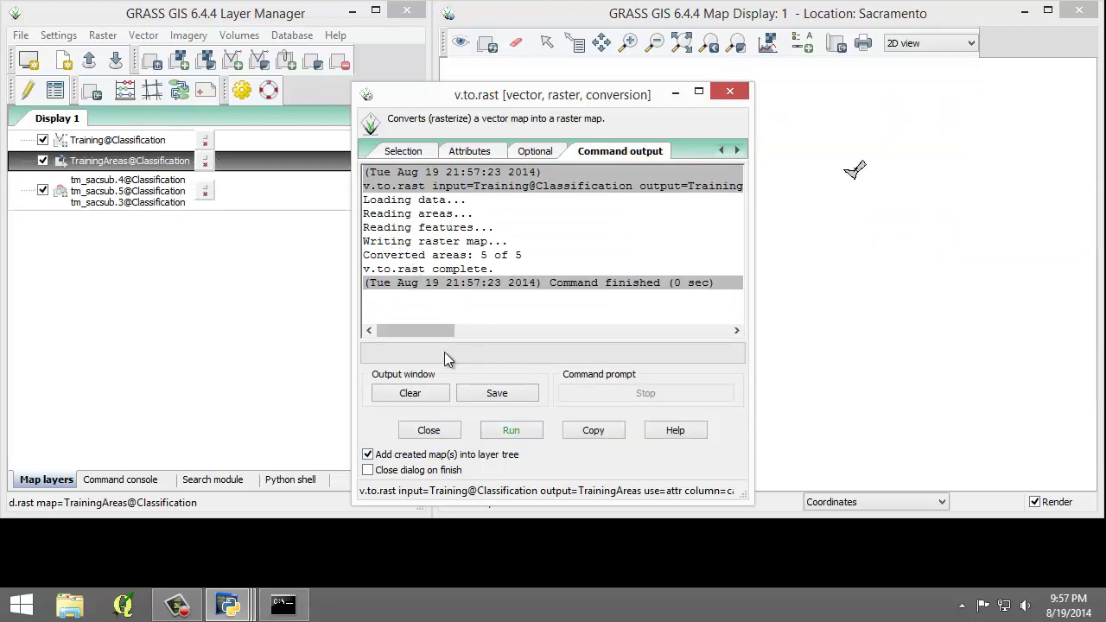
pyautogui.click(428, 431)
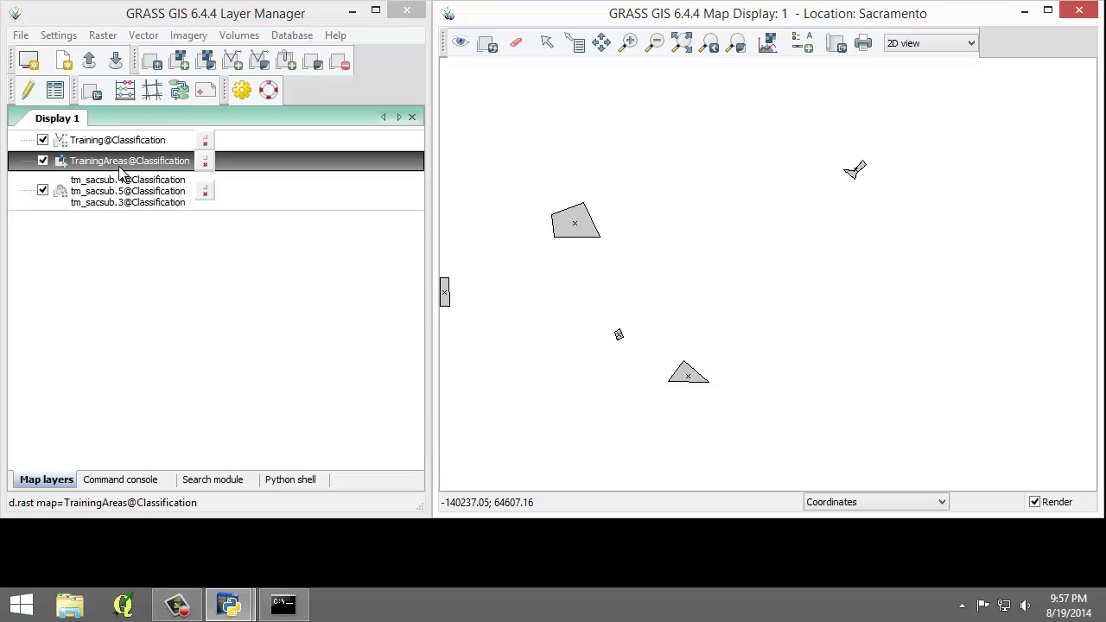
# - Move the TrainingAreas raster above the Training vector layer and set it to overlay non-null values only
pyautogui.moveTo(123, 172); pyautogui.dragTo(119, 135)
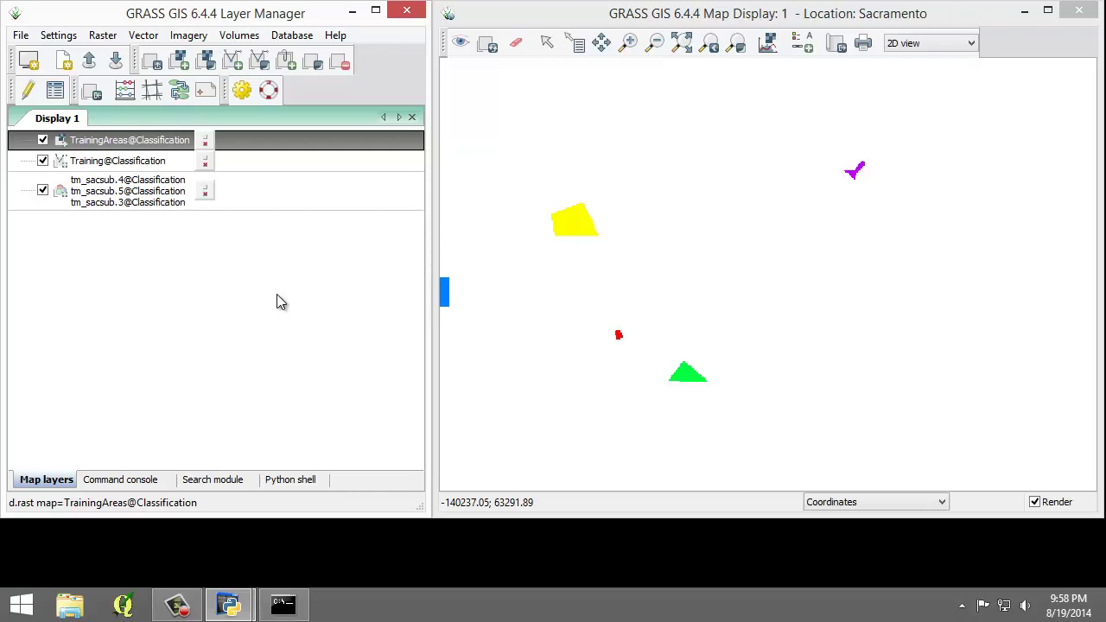
pyautogui.rightClick(148, 145)
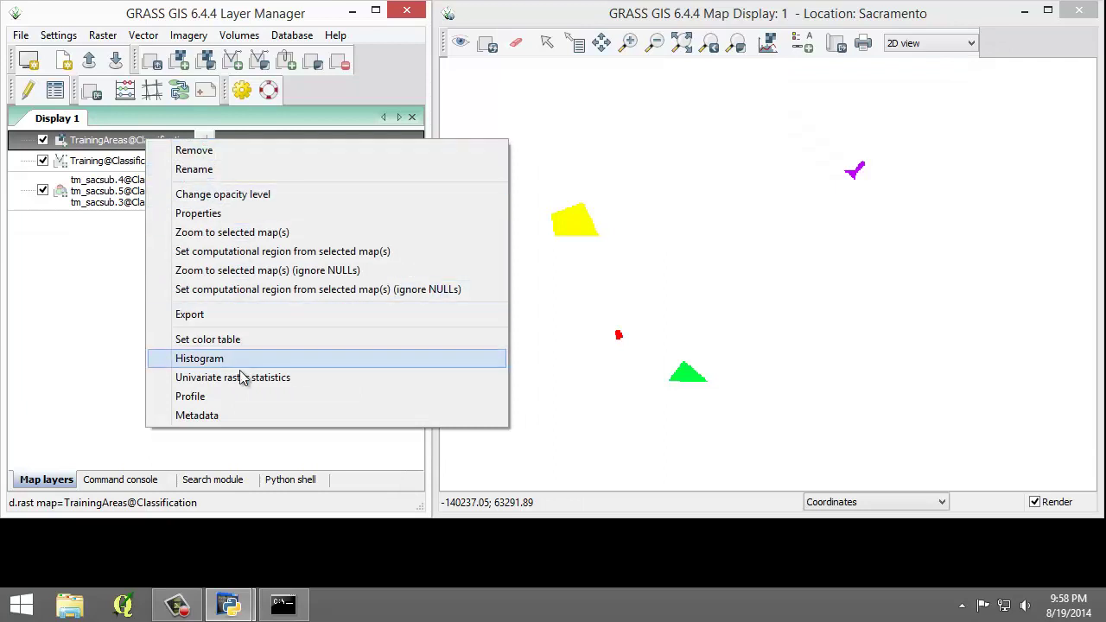
pyautogui.click(240, 222)
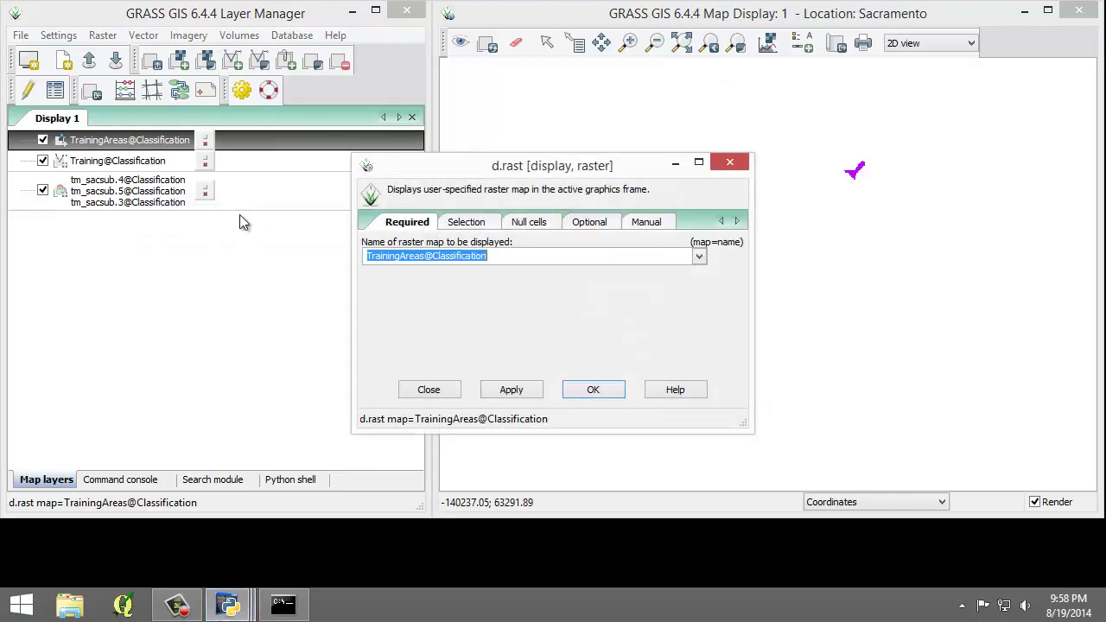
pyautogui.click(534, 224)
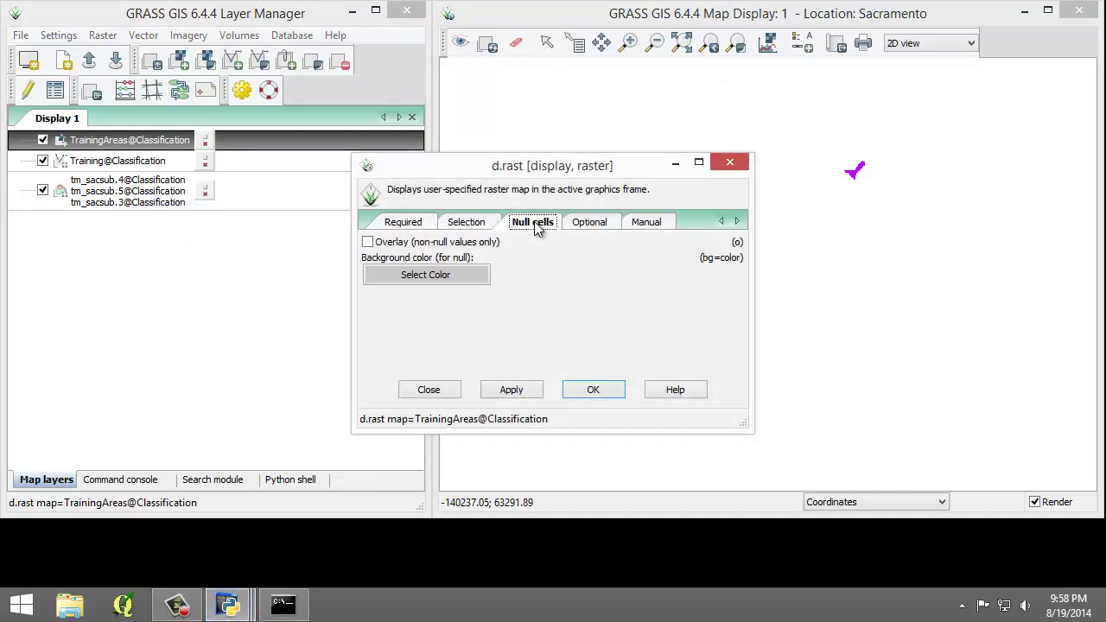
pyautogui.click(394, 250)
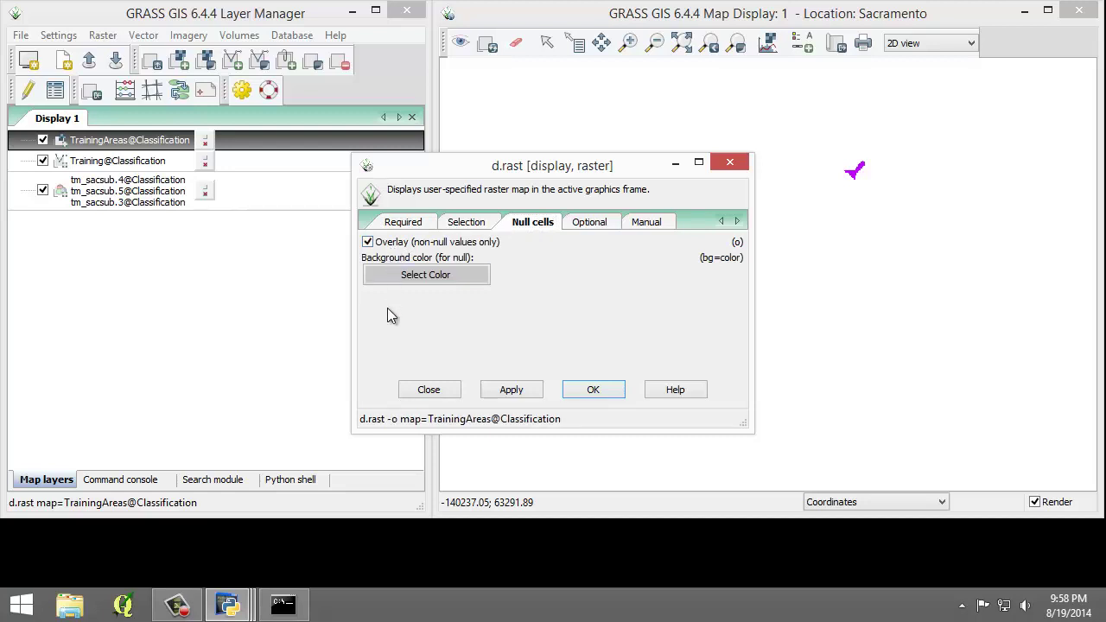
pyautogui.click(593, 390)
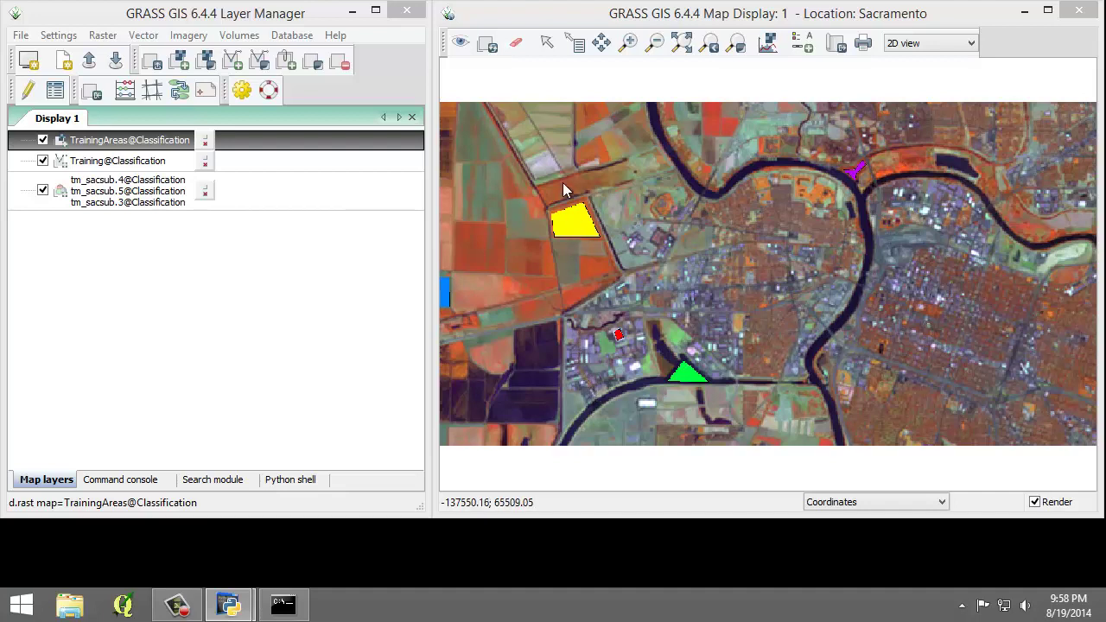
# - Query the yellow training area on the TrainingAreas raster and examine its category number and label in the output
pyautogui.click(578, 47)
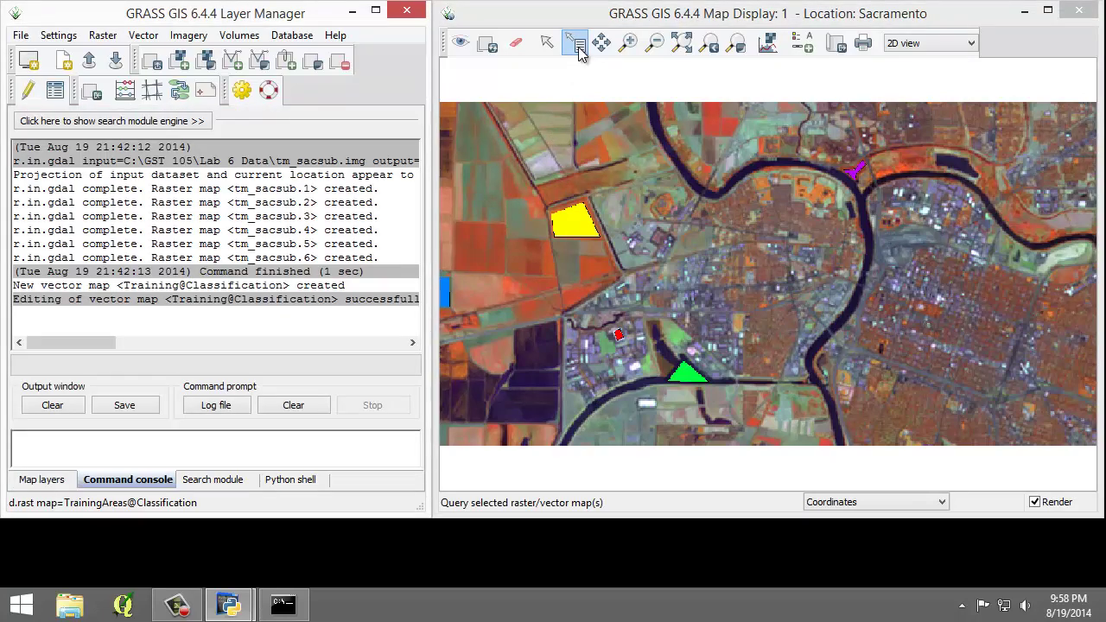
pyautogui.click(579, 227)
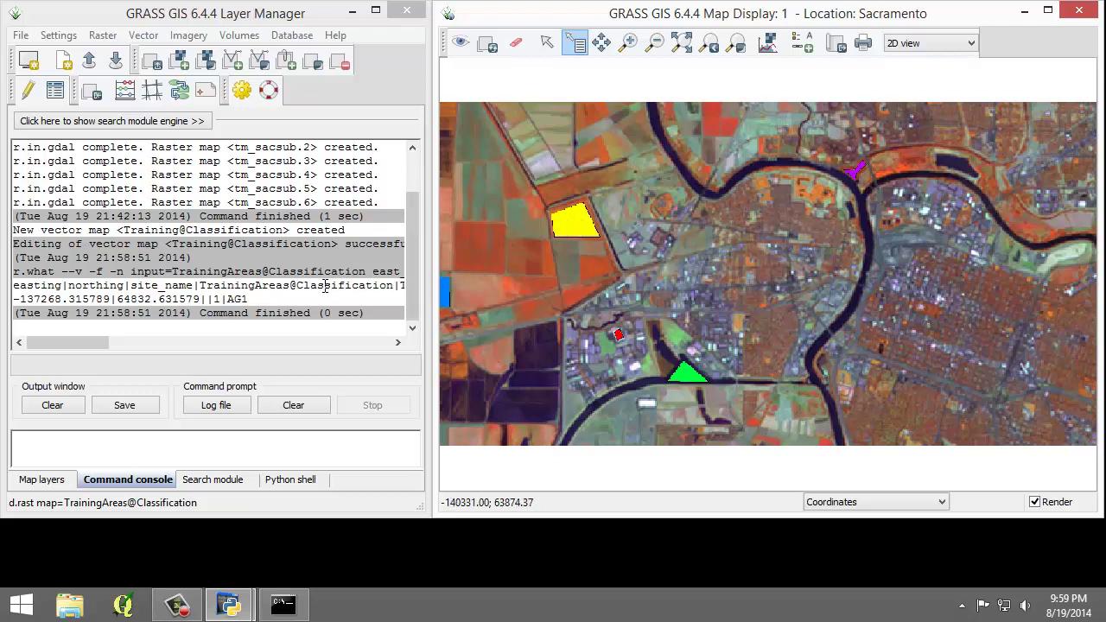
pyautogui.moveTo(249, 298); pyautogui.dragTo(219, 298)
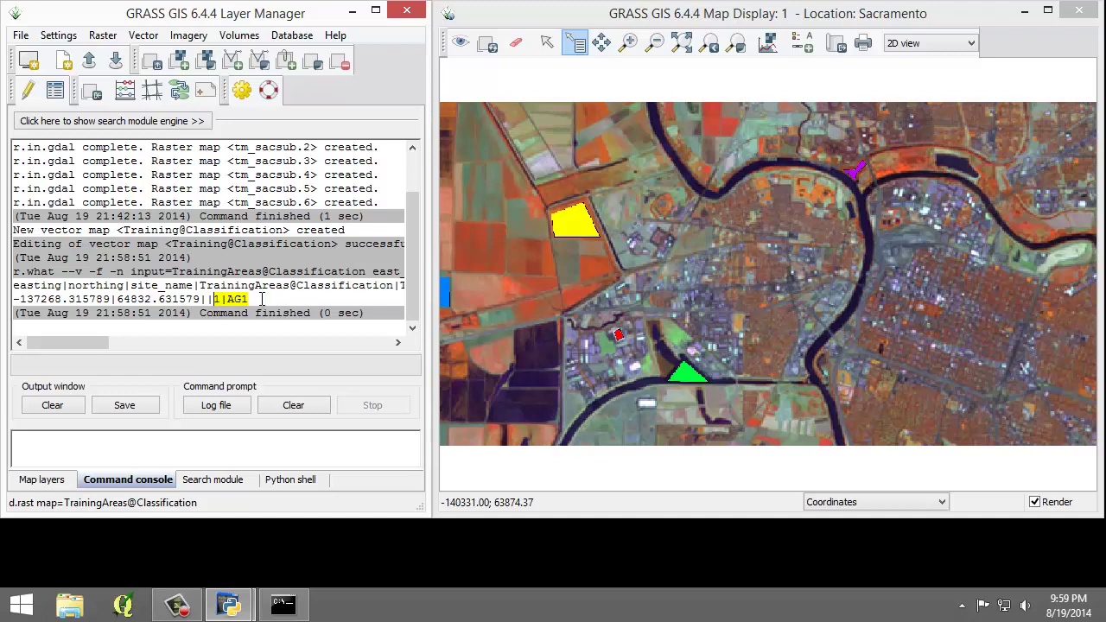
pyautogui.click(265, 299)
pyautogui.moveTo(199, 285); pyautogui.dragTo(292, 278)
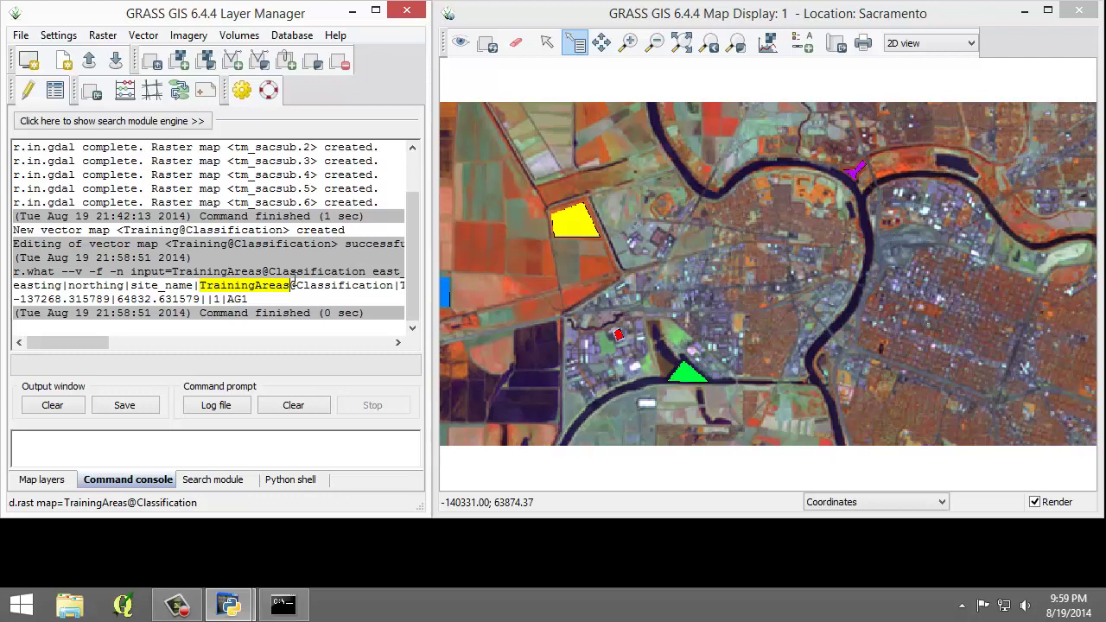
# - Check that the TrainingAreas raster is the selected layer for querying and return to the command output
pyautogui.click(45, 481)
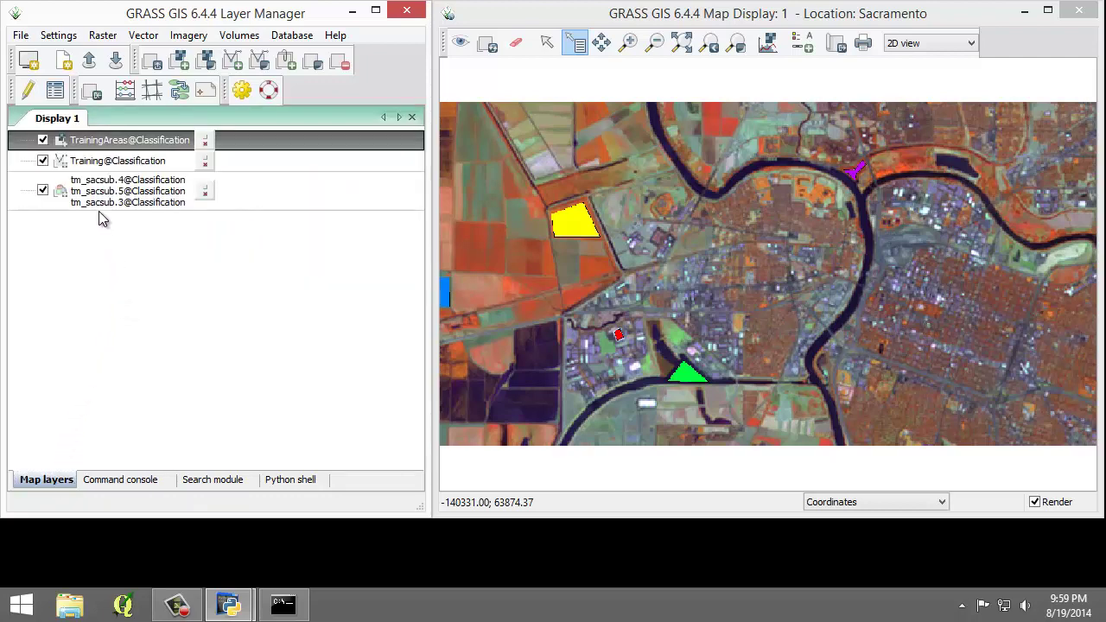
pyautogui.click(102, 163)
pyautogui.click(103, 141)
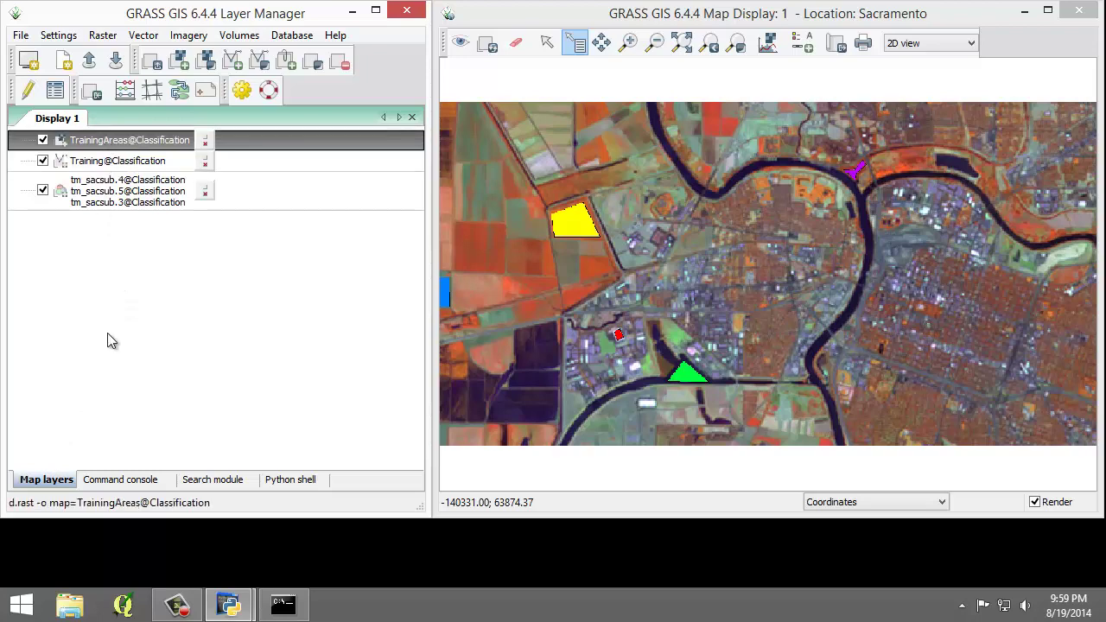
pyautogui.click(134, 481)
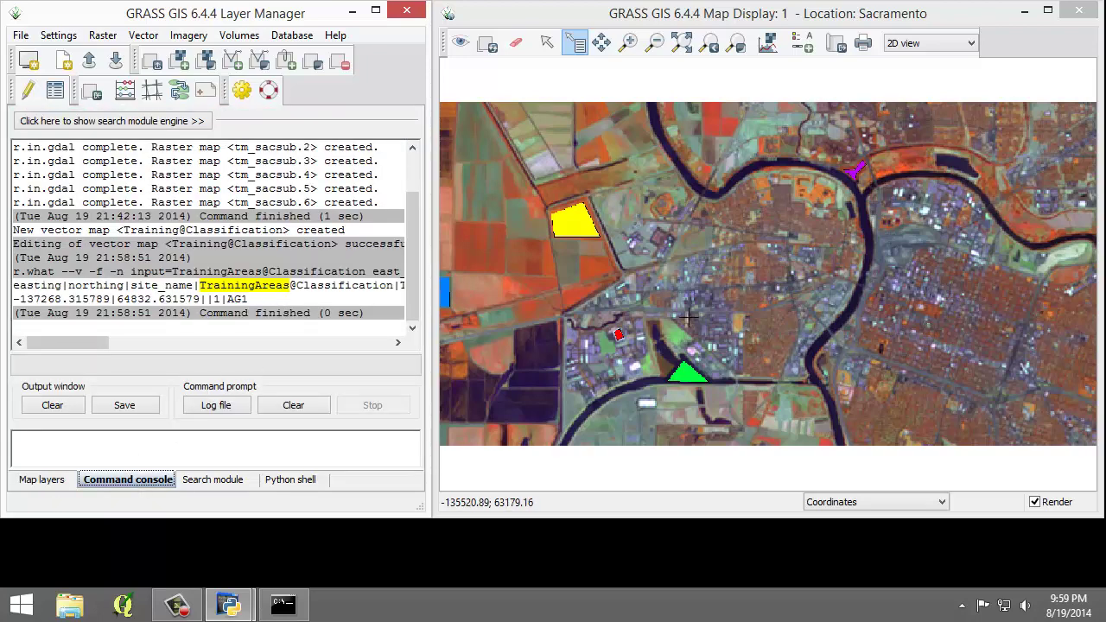
# - Query the blue, yellow, green, red and purple training areas and examine each one's category number and label
pyautogui.click(443, 291)
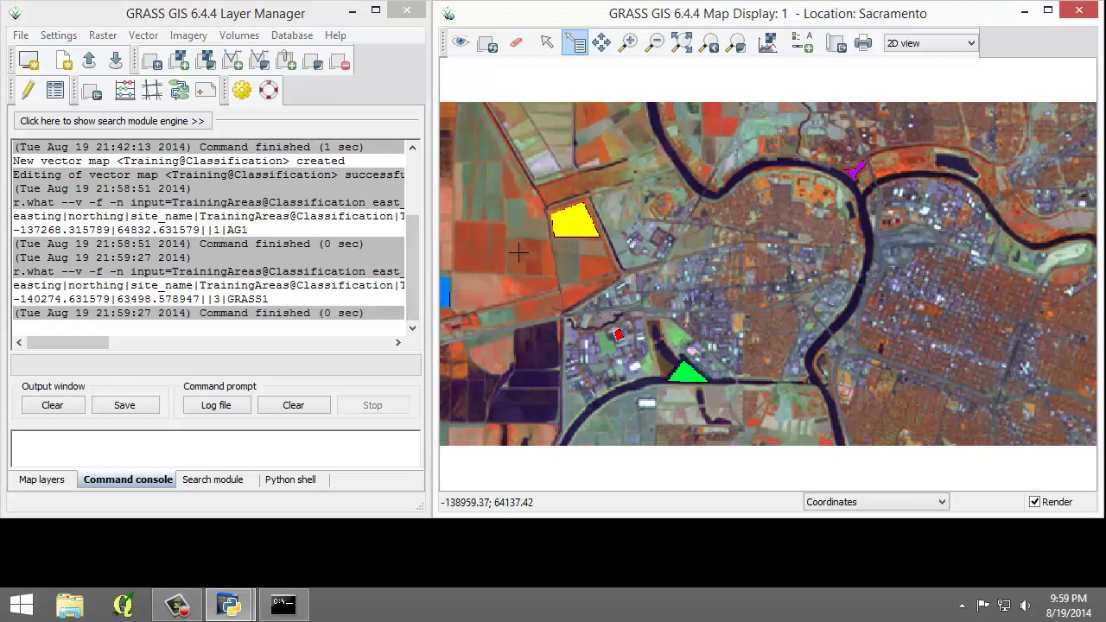
pyautogui.click(571, 226)
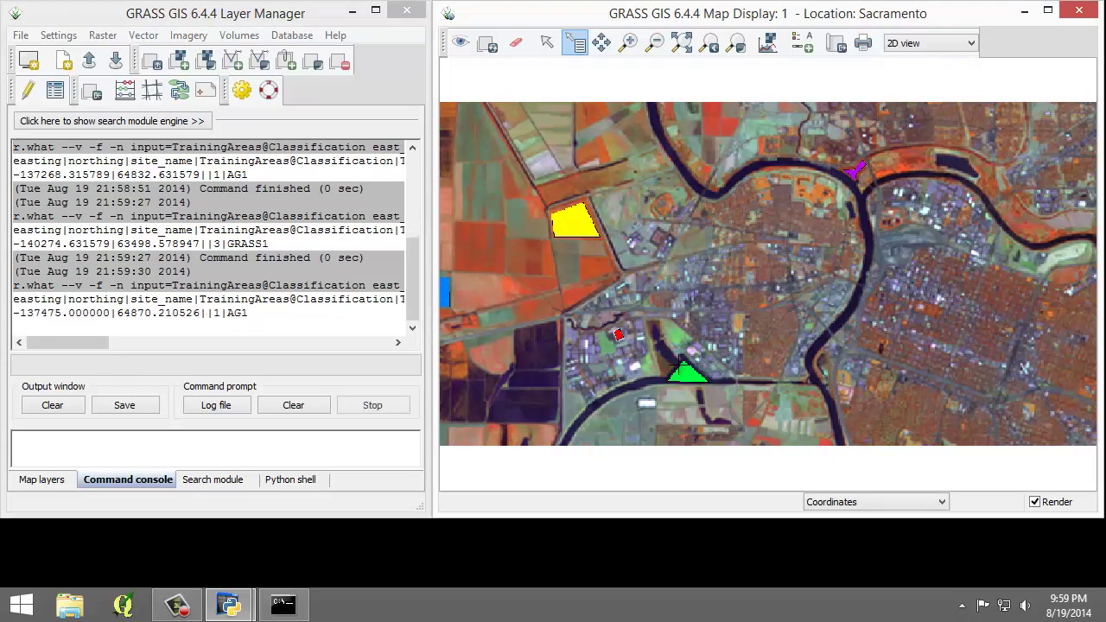
pyautogui.click(685, 374)
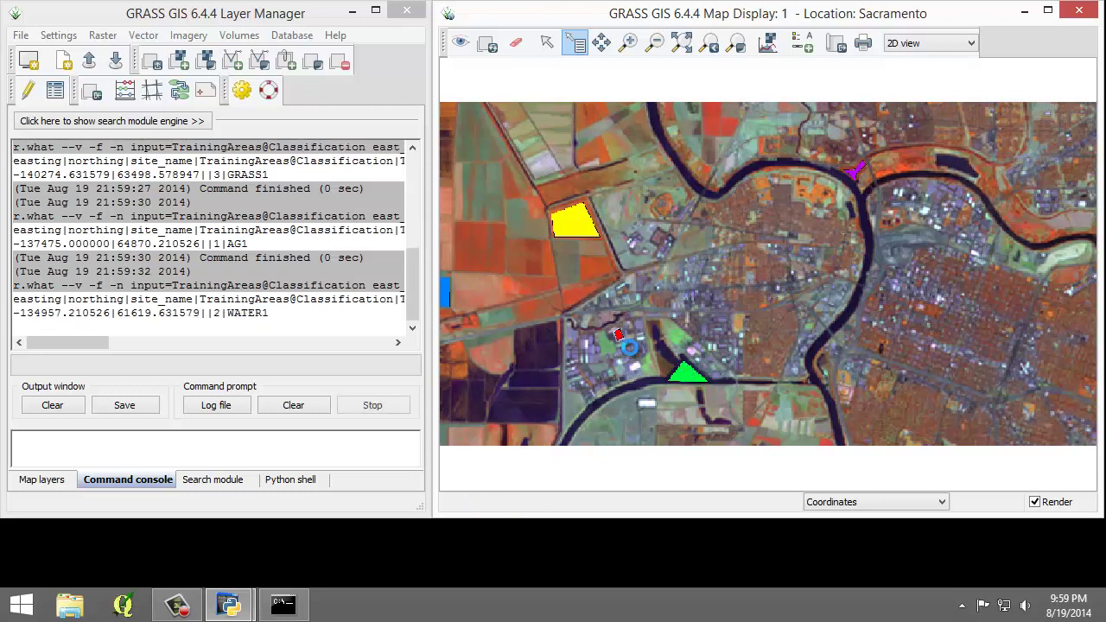
pyautogui.click(618, 334)
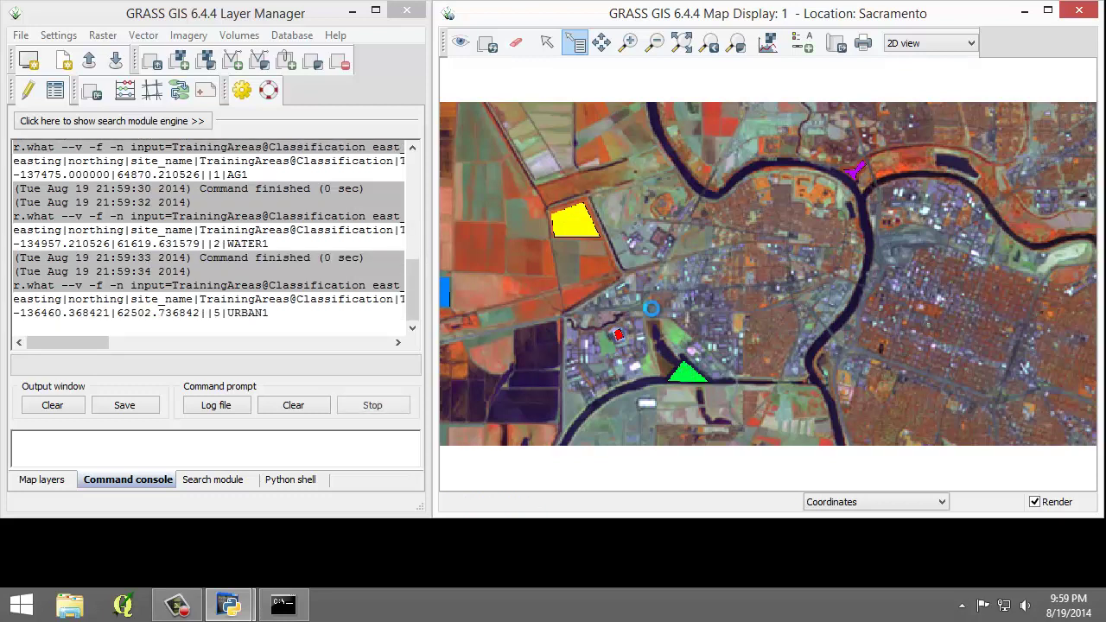
pyautogui.click(851, 170)
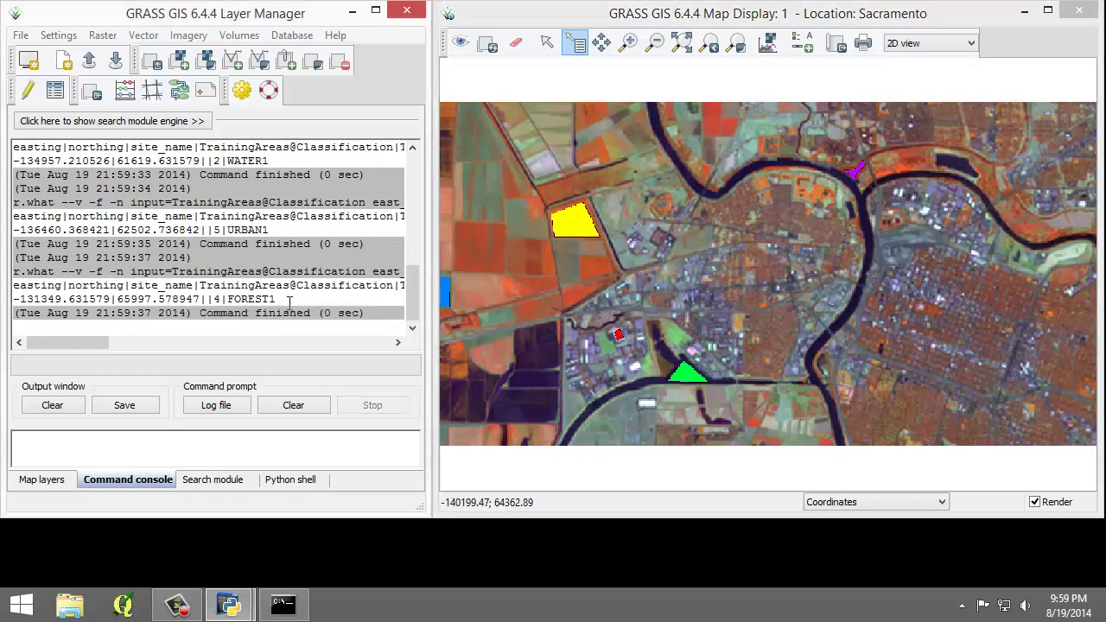
pyautogui.moveTo(291, 299); pyautogui.dragTo(230, 299)
pyautogui.moveTo(270, 230); pyautogui.dragTo(221, 229)
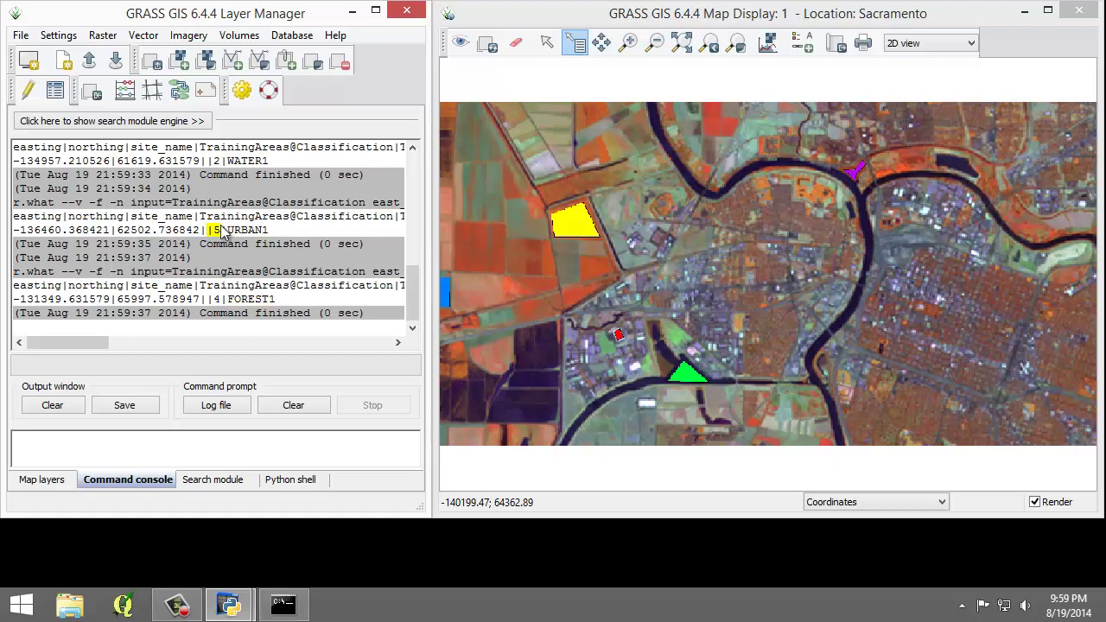
pyautogui.click(221, 229)
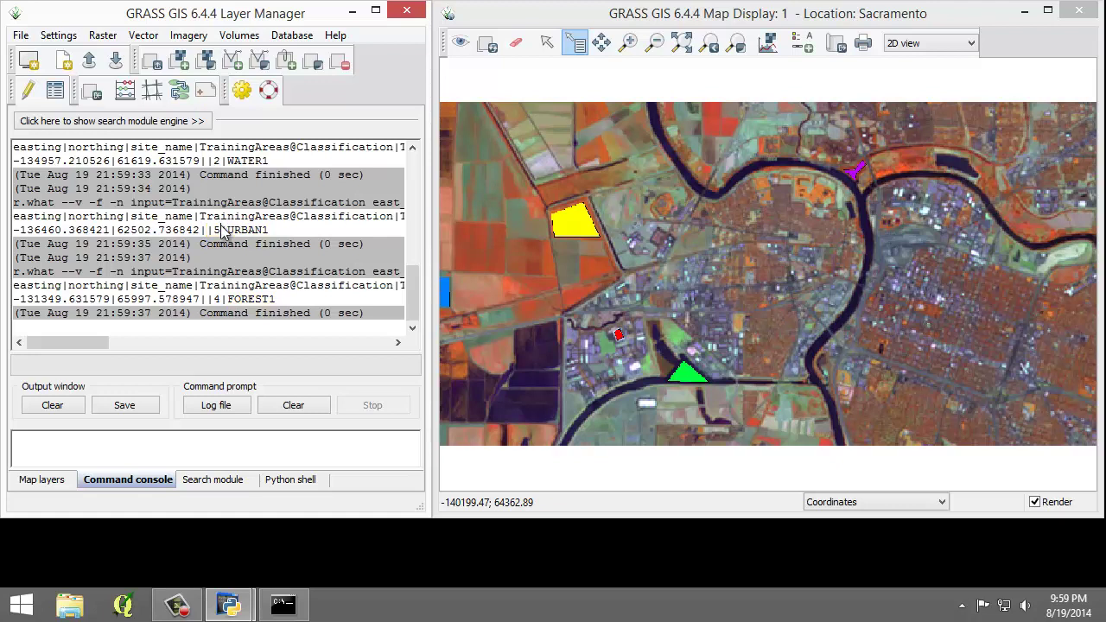